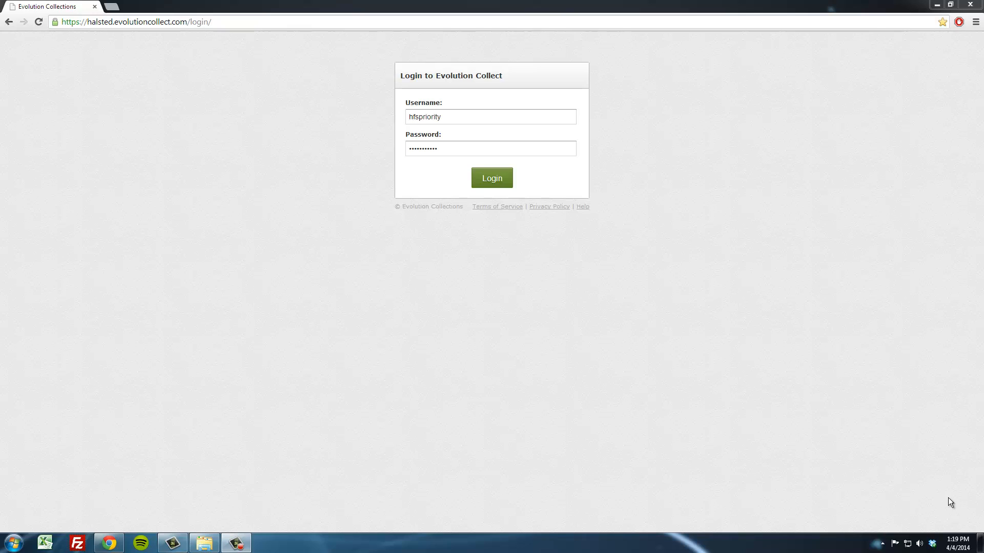
- Log in, then record a 'No Answer - Good ID' call result for the debtor's home phone
click(490, 182)
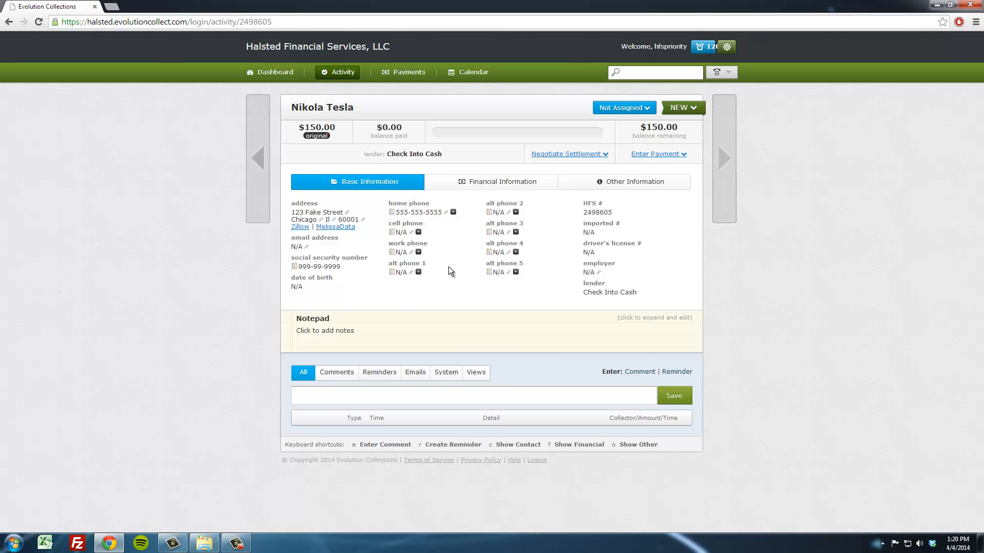
click(454, 212)
click(454, 213)
click(453, 212)
click(453, 213)
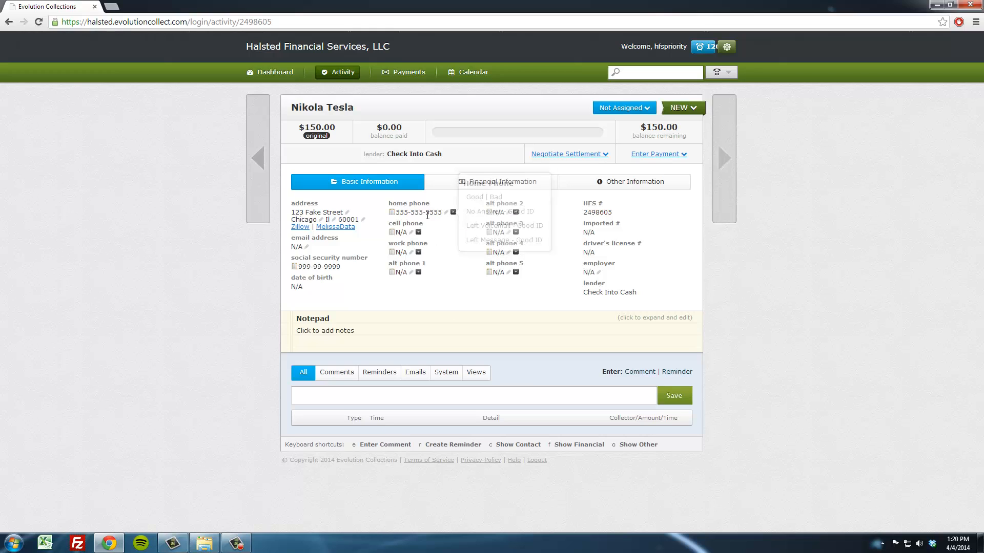
click(454, 212)
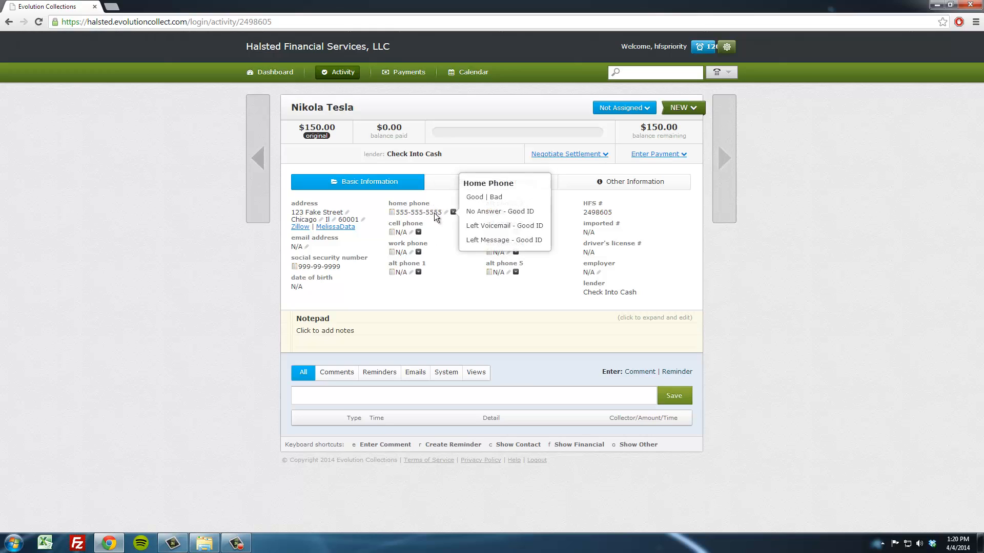
click(455, 214)
click(453, 212)
click(454, 213)
click(453, 213)
click(480, 215)
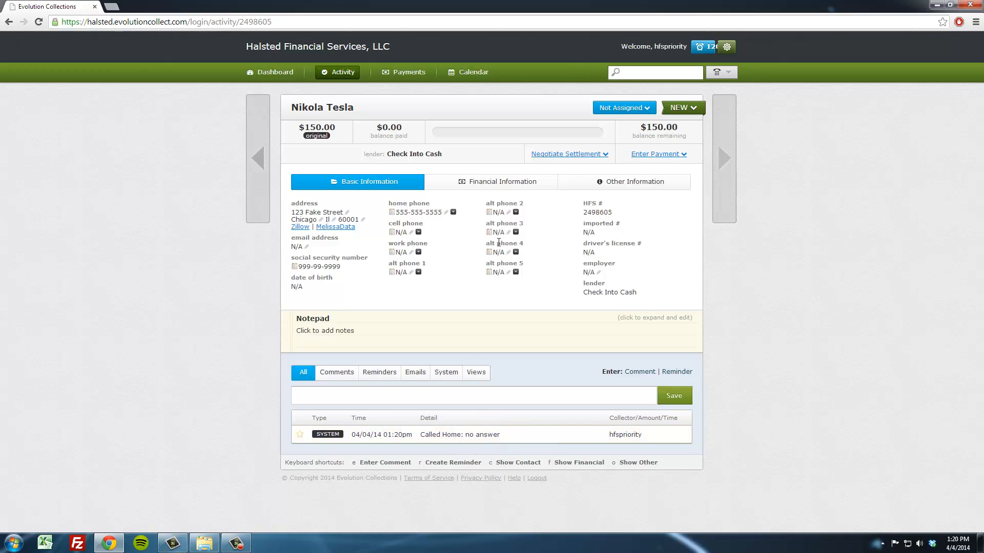
- Enter the debtor's cell phone number and save it
click(517, 232)
click(418, 232)
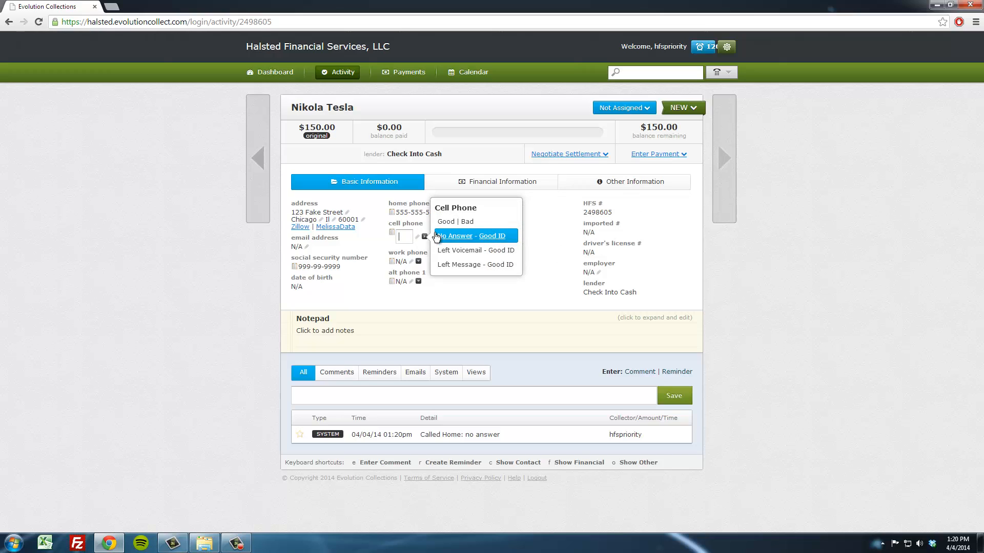
text(555-55)
click(403, 308)
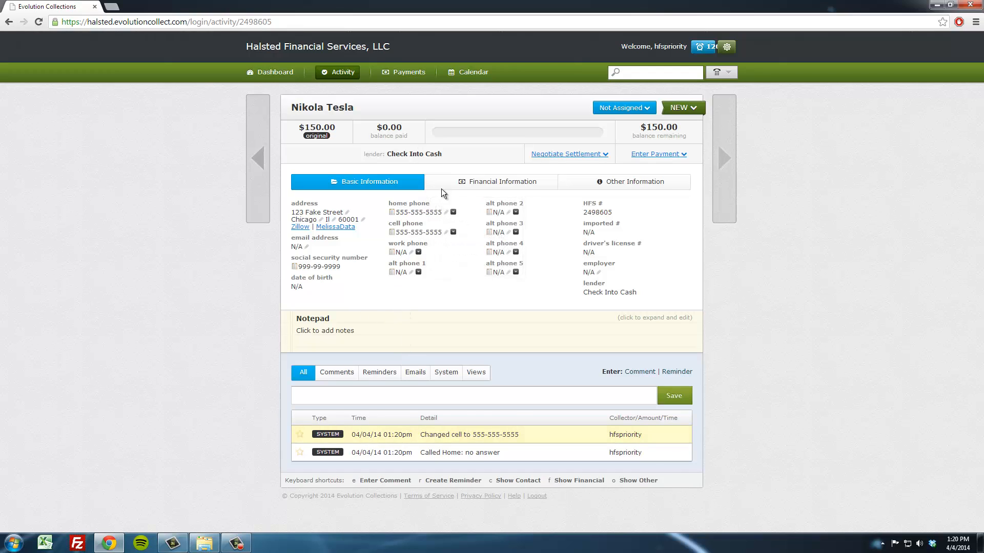
- Record a 'Left Voicemail - Good ID' call result for the cell phone
mouse_move(453, 232)
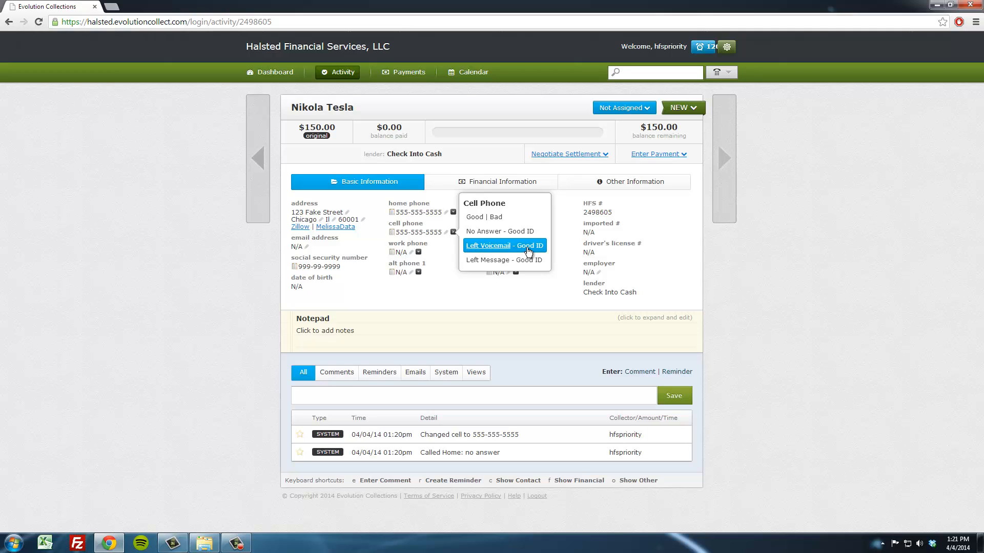
click(528, 250)
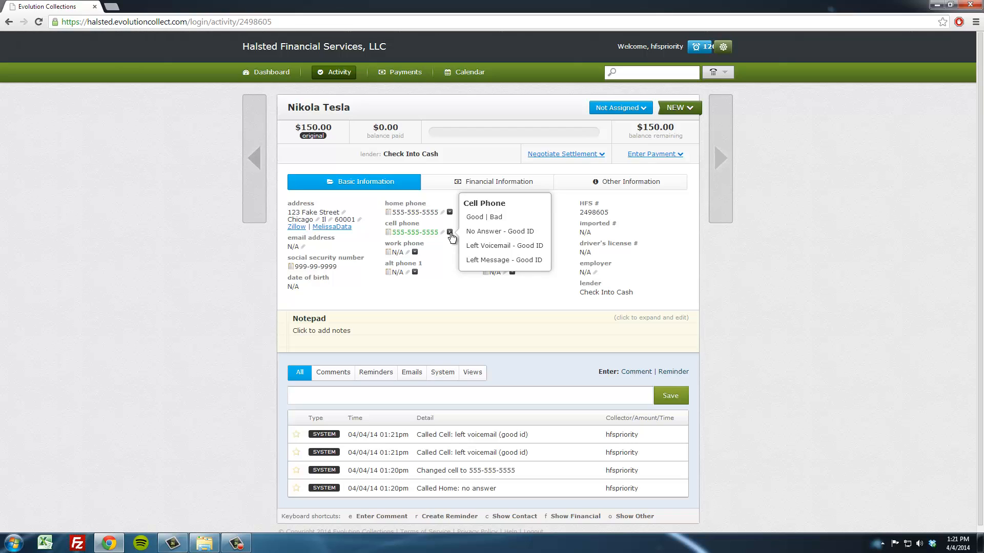
click(451, 233)
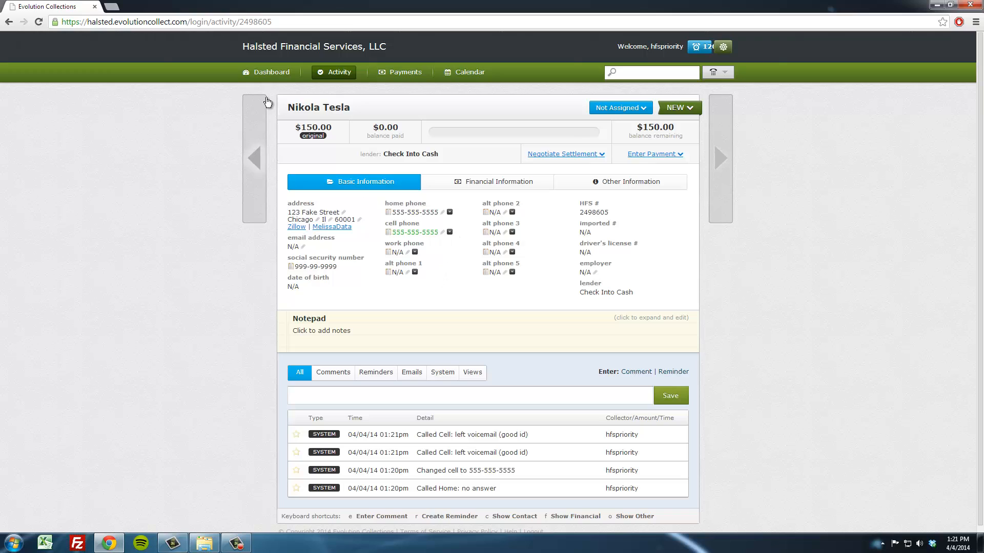
- Start a comment reading 'Called cell reached X. X was unemployed and unable to pay the BIF.' and dismiss the Windows popup
click(374, 395)
text(Called cell re)
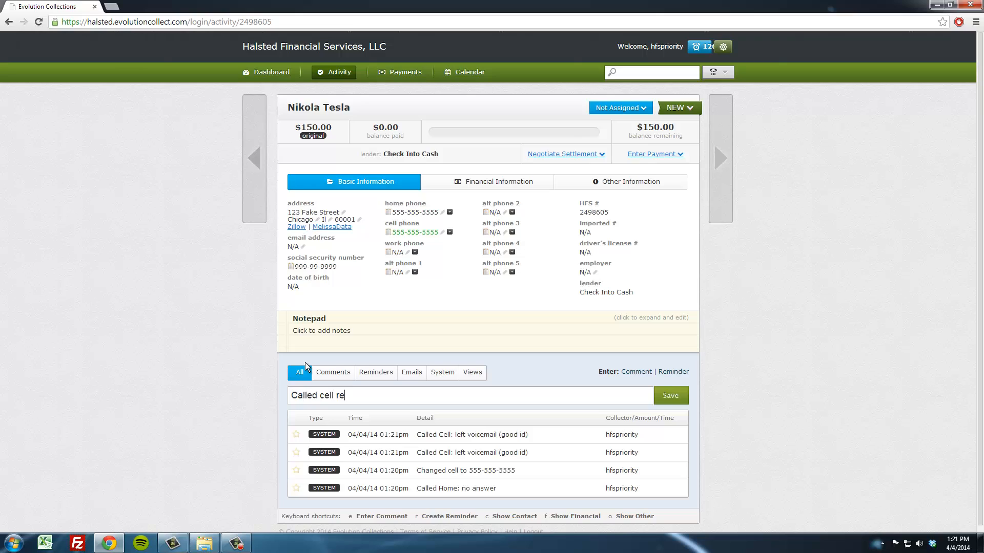
text(ached X.)
text(X was unemployer)
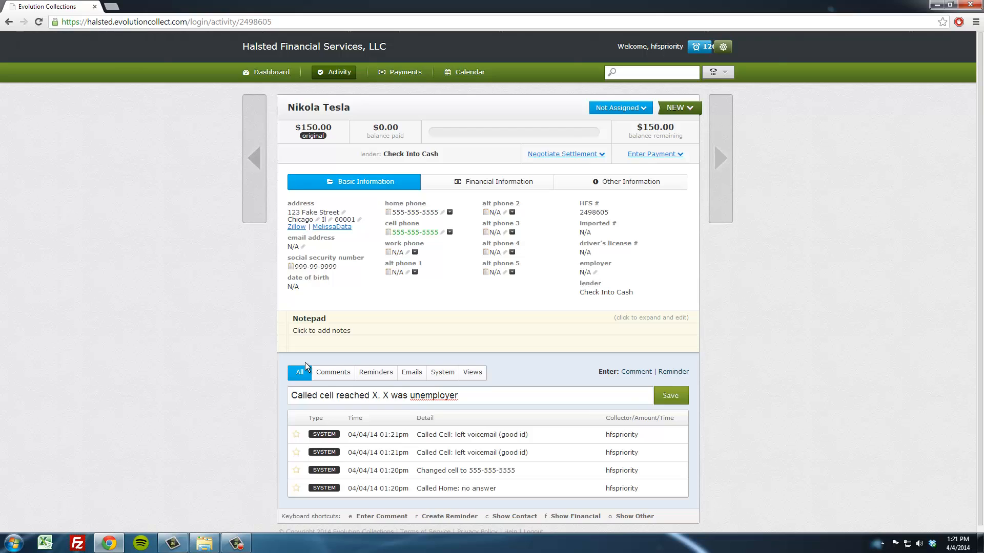
key(BackSpace)
key(BackSpace)
text(d and unable to pay the bal)
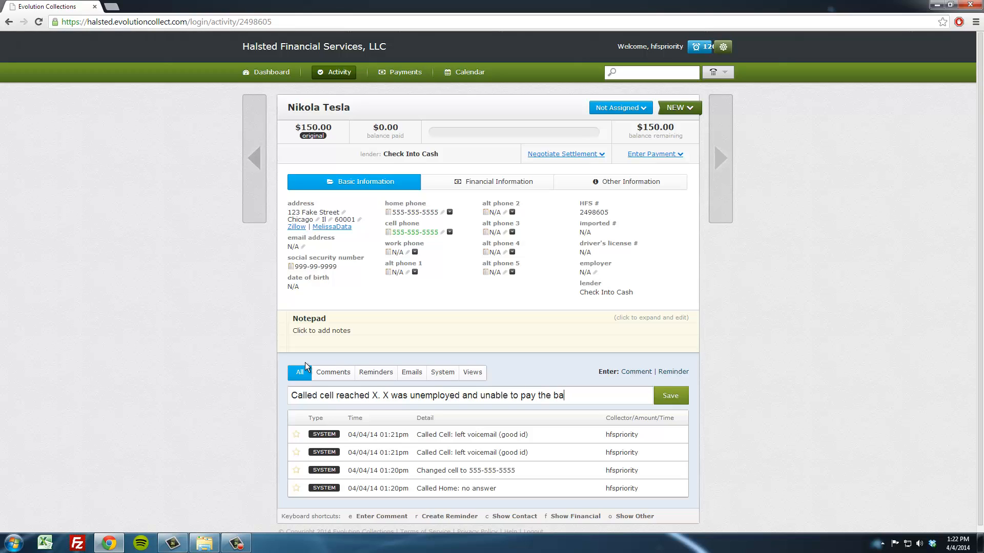
key(BackSpace)
key(BackSpace)
key(BackSpace)
text(BIF.)
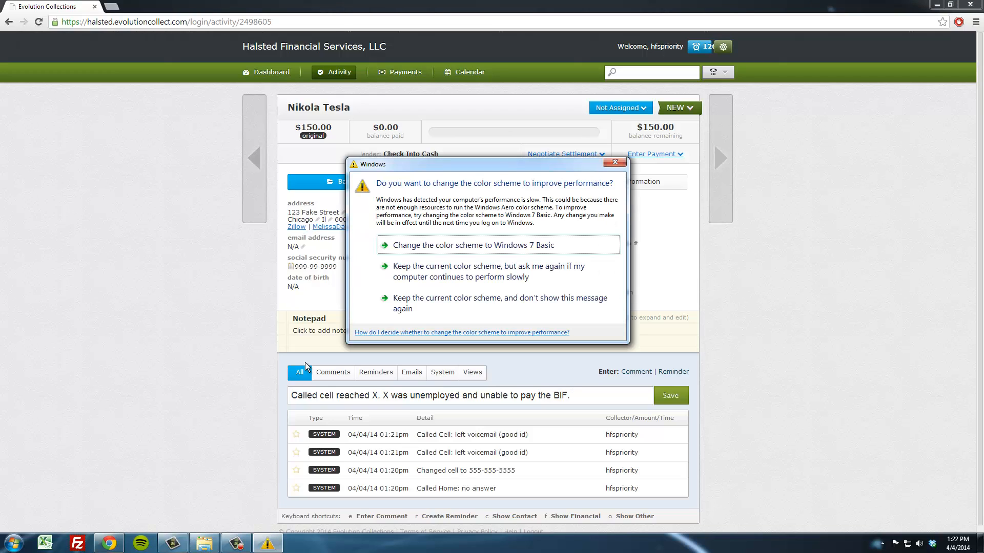
click(459, 307)
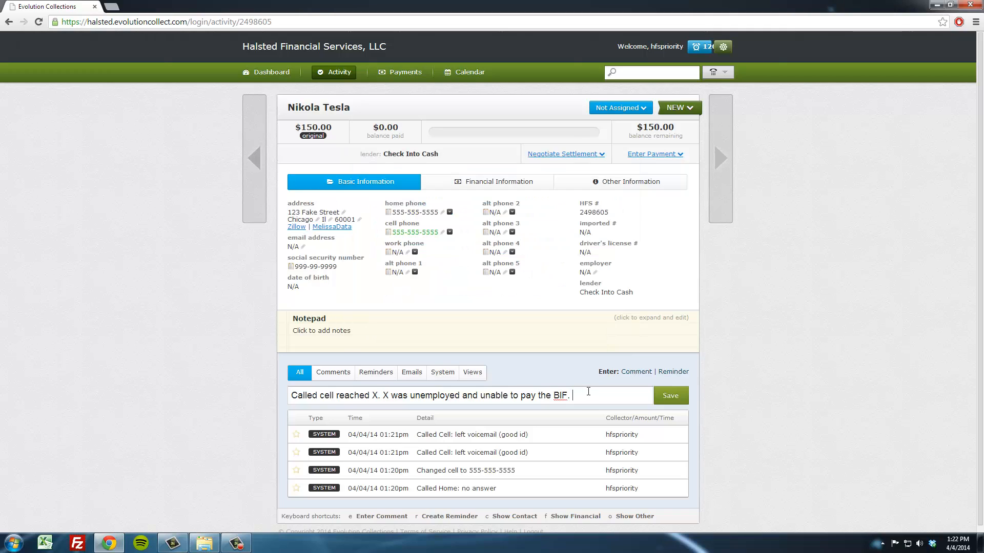
- Continue the comment with 'Offered $50 for three months, x agreed.'
click(588, 391)
text(O)
key(BackSpace)
text(Offered )
text(%0)
key(BackSpace)
key(BackSpace)
text($50 for three month)
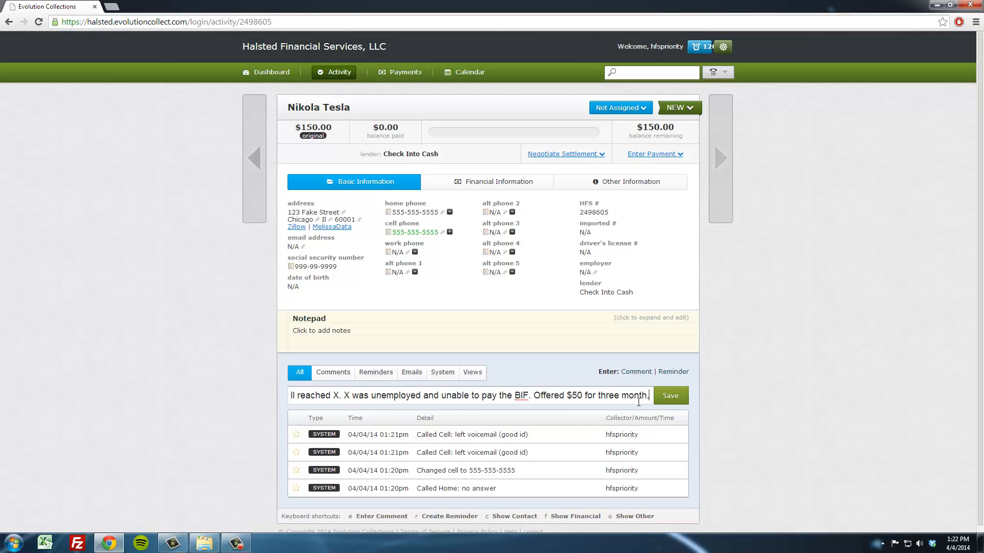
text(s)
text(, x agree)
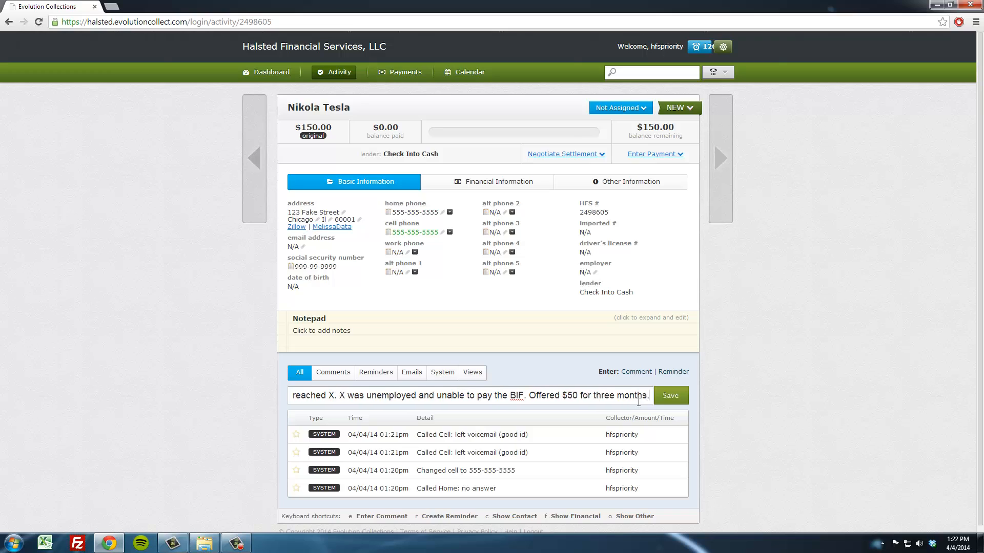
text(d.)
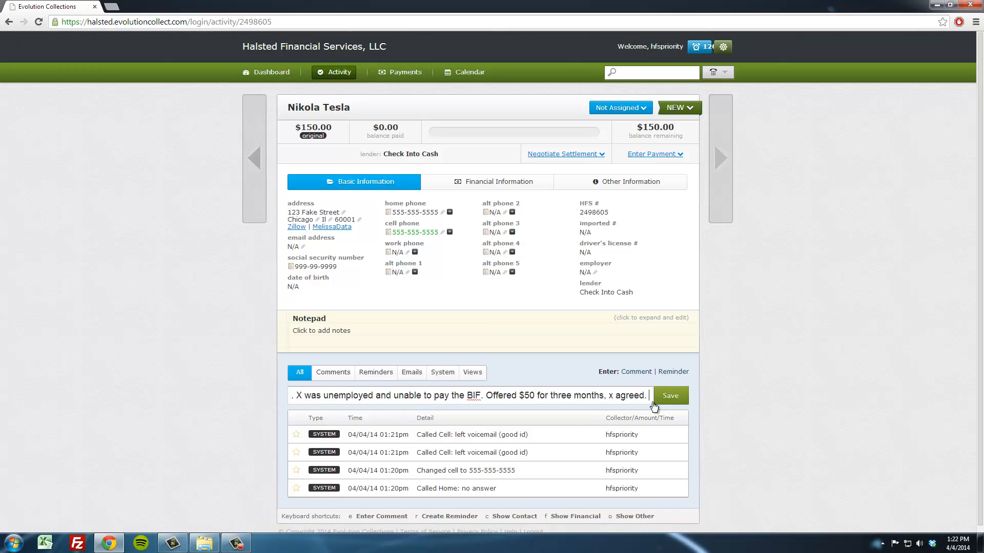
- Add 'X agreed to $9.95 fee.' to the end of the comment
click(597, 396)
drag(597, 395, 529, 395)
click(646, 395)
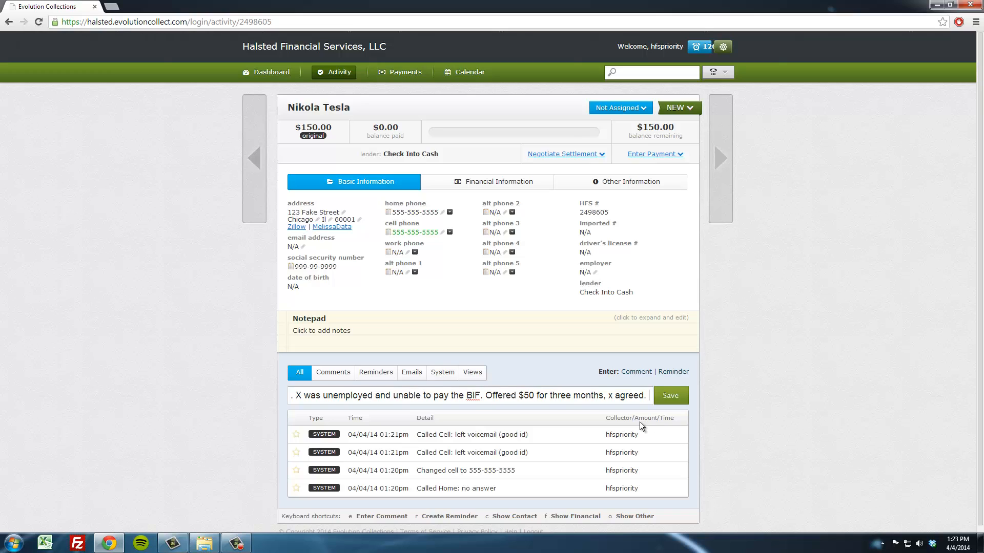
text(X ag)
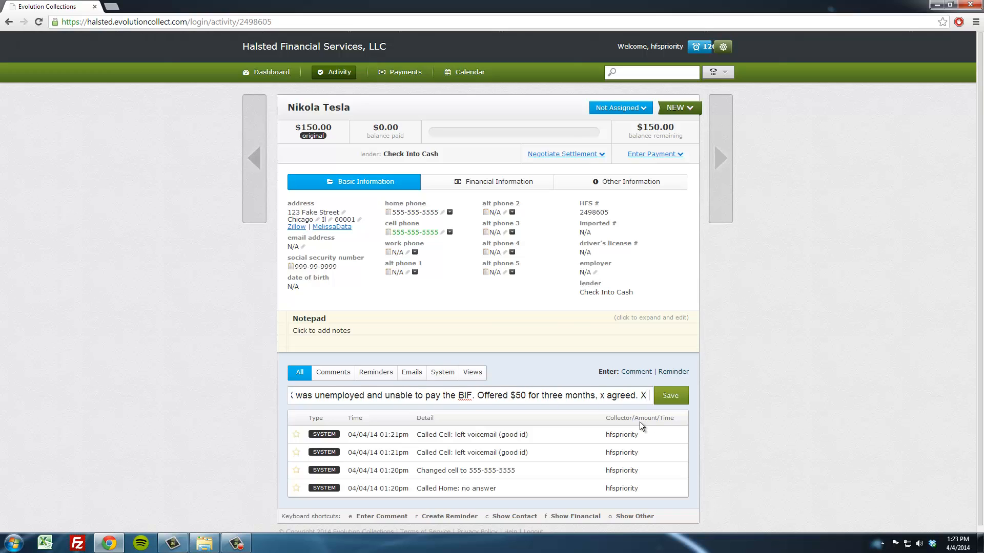
text(reed to)
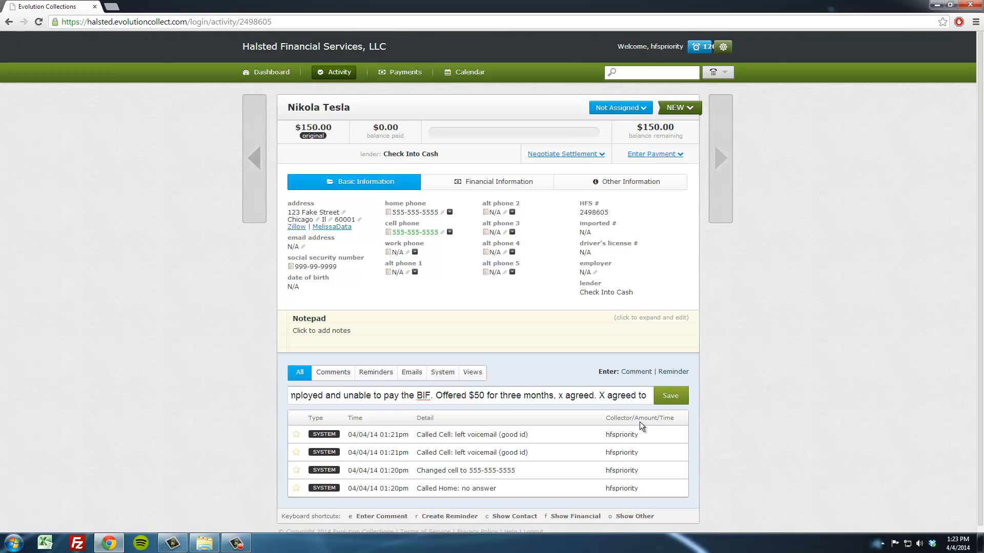
text(0)
key(BackSpace)
text(9.95)
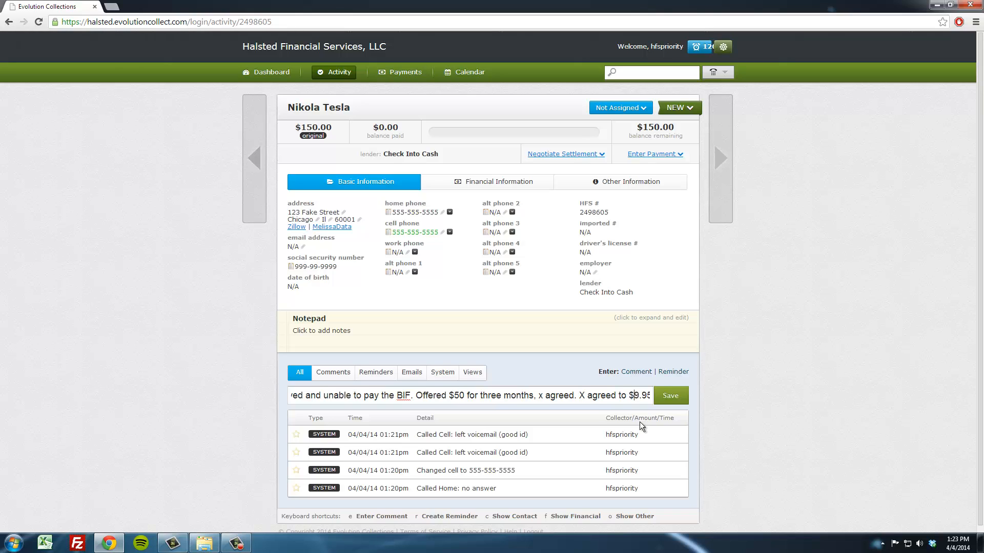
key(End)
text(.)
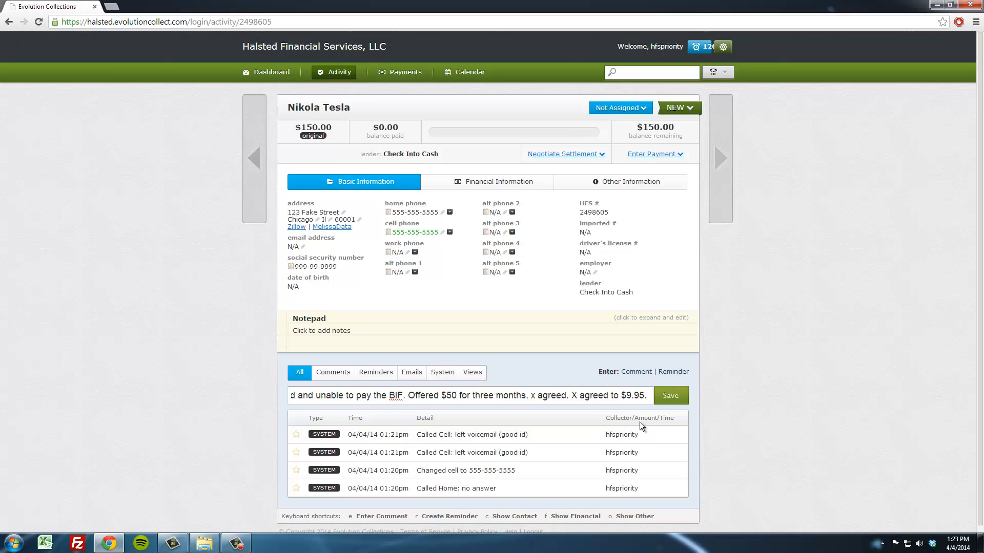
key(BackSpace)
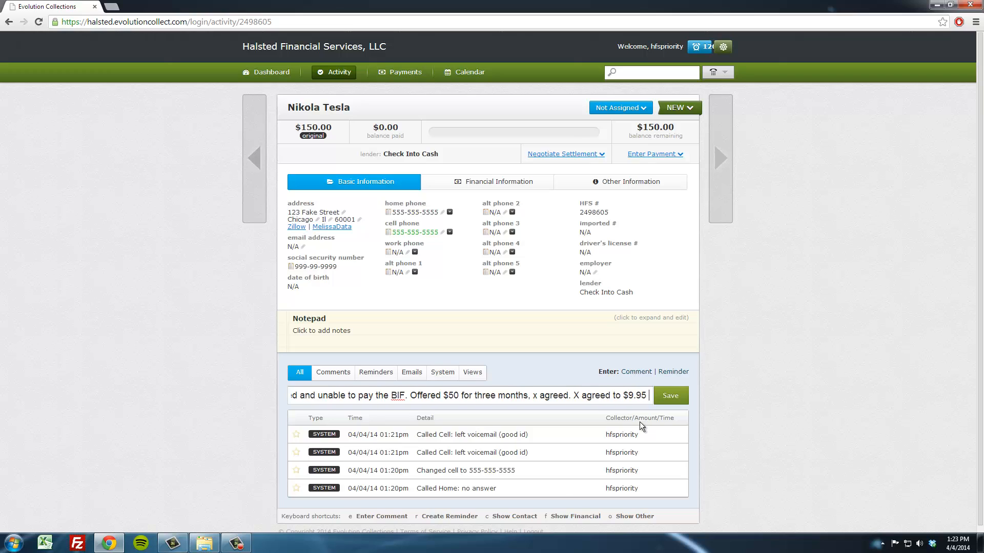
text(fee. )
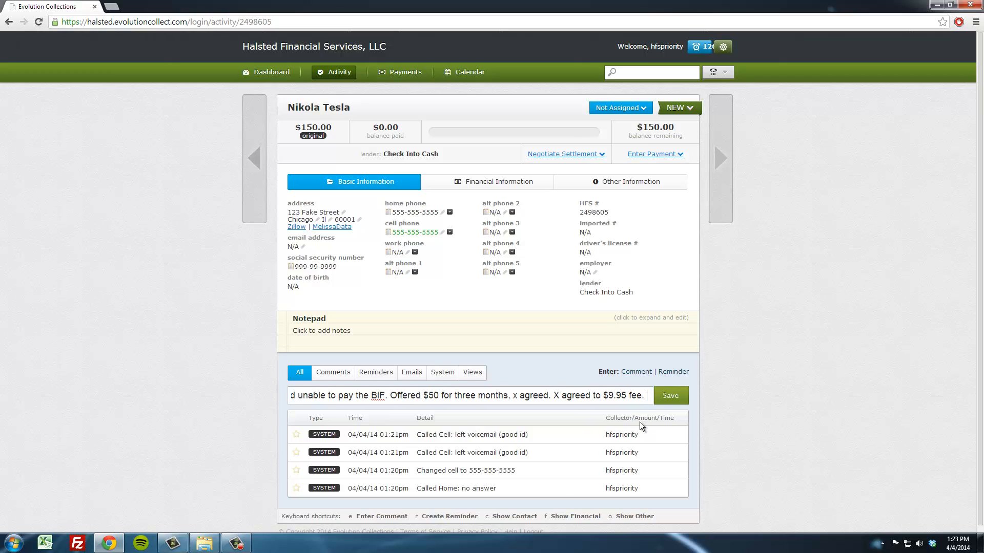
text(paym)
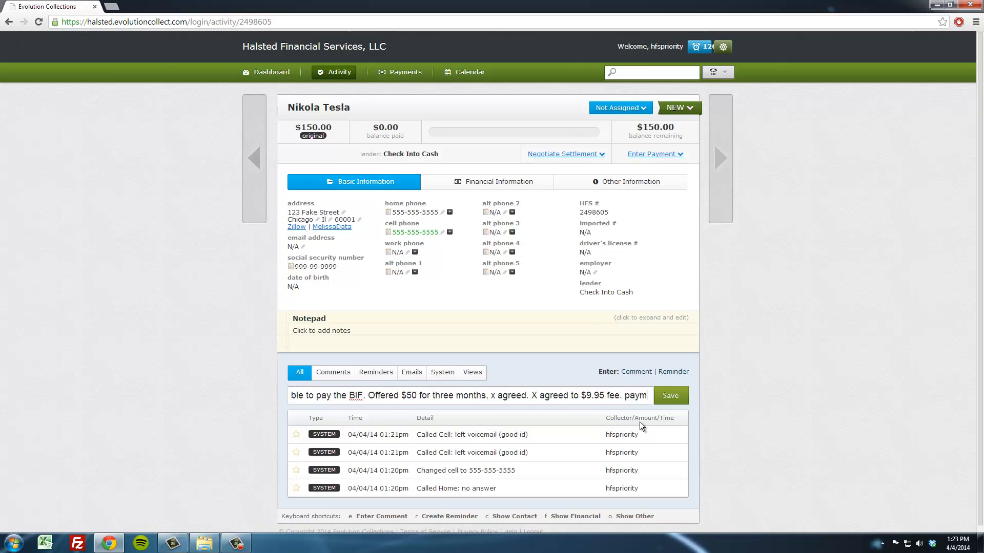
text(ents )
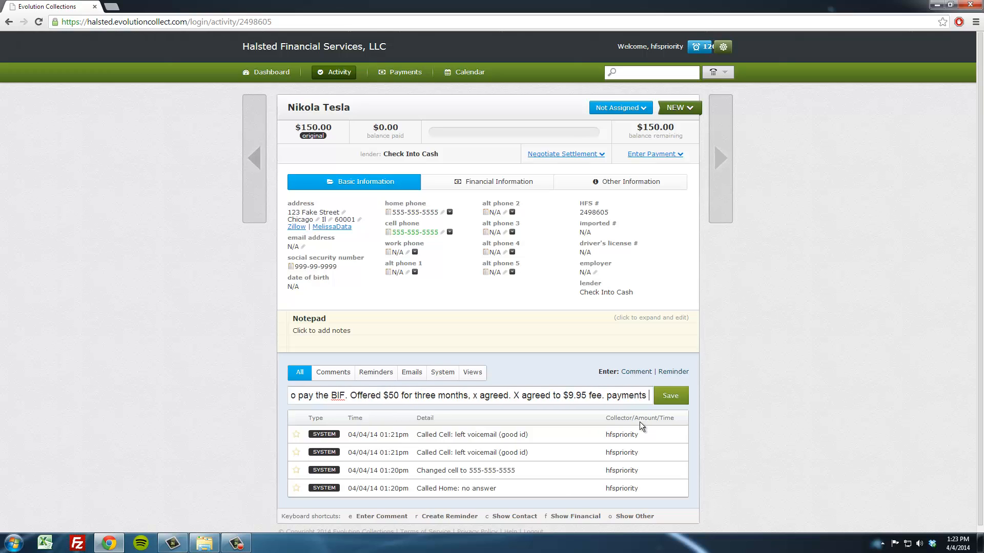
text(running on 15ht)
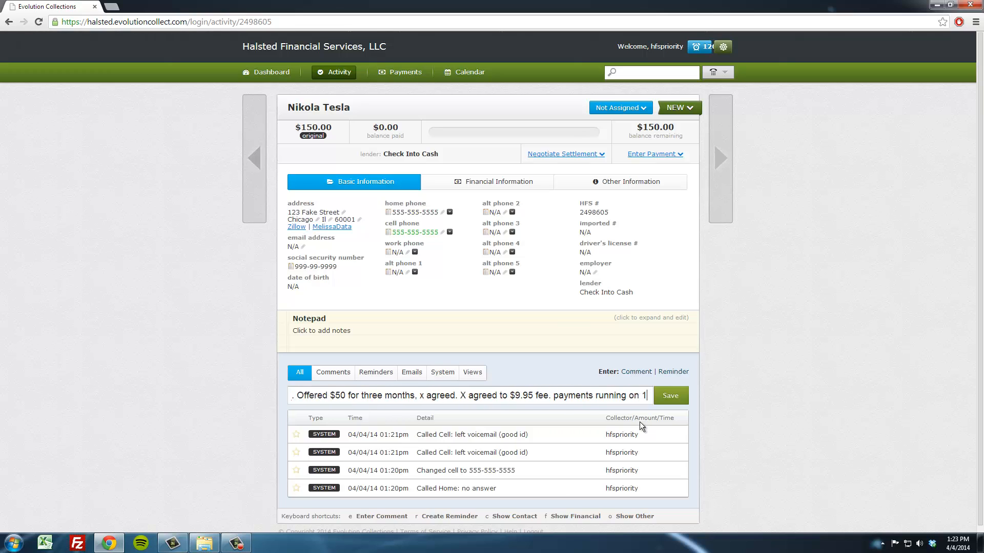
- Finish the comment with 'payments running on 15th of every month until bif.' and save it
key(BackSpace)
key(BackSpace)
text(th o)
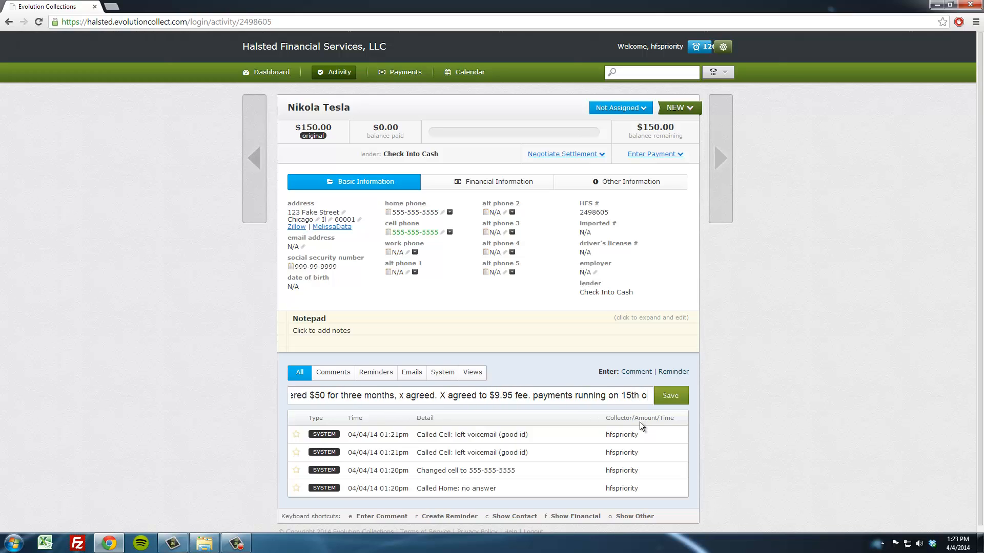
text(f every mon)
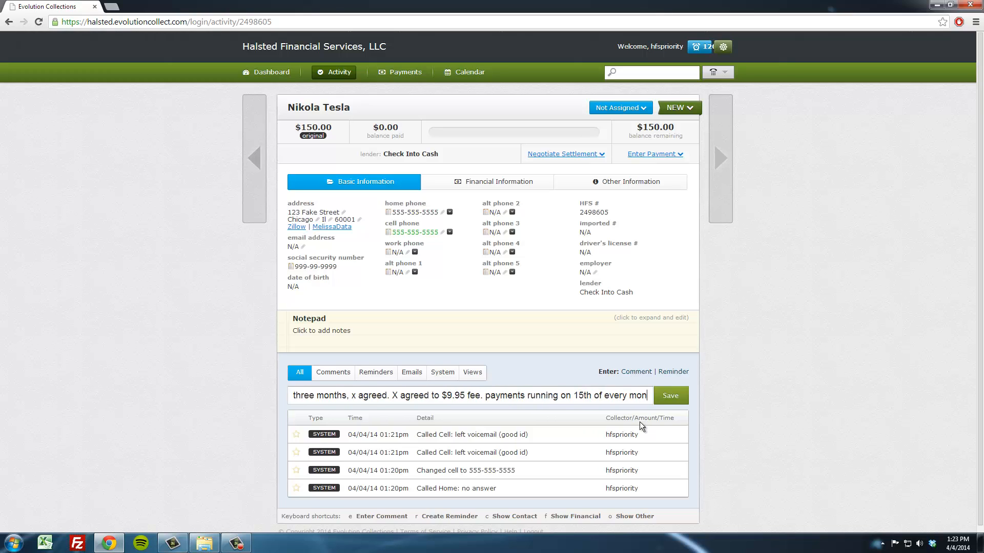
text(th until bif.)
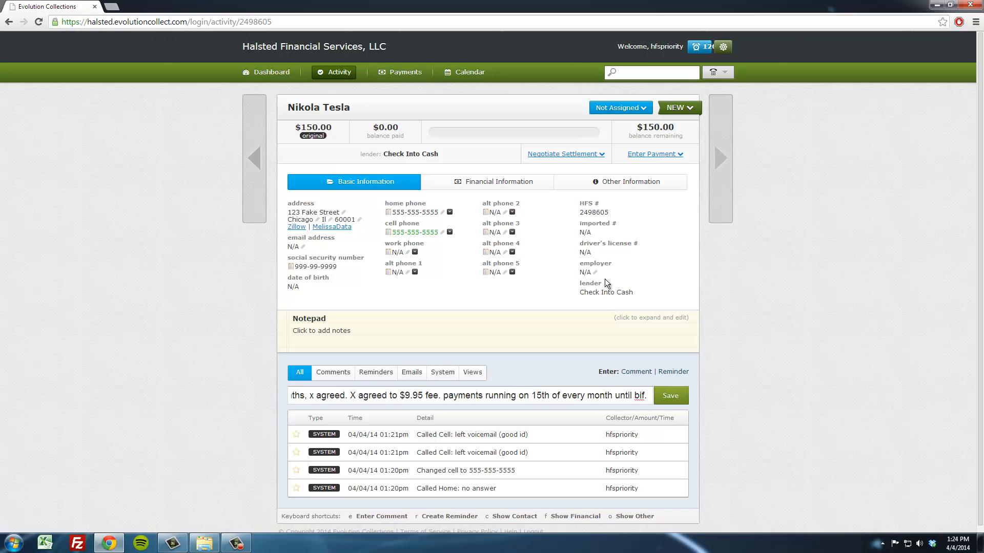
click(675, 397)
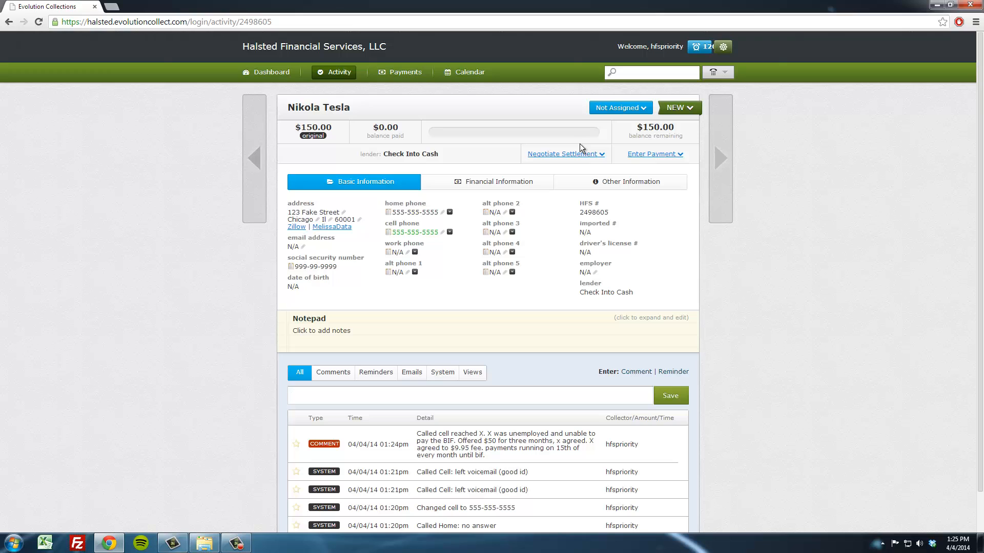
- Move on to the next debtor account, Isaac Asimov
click(450, 232)
click(451, 235)
click(730, 146)
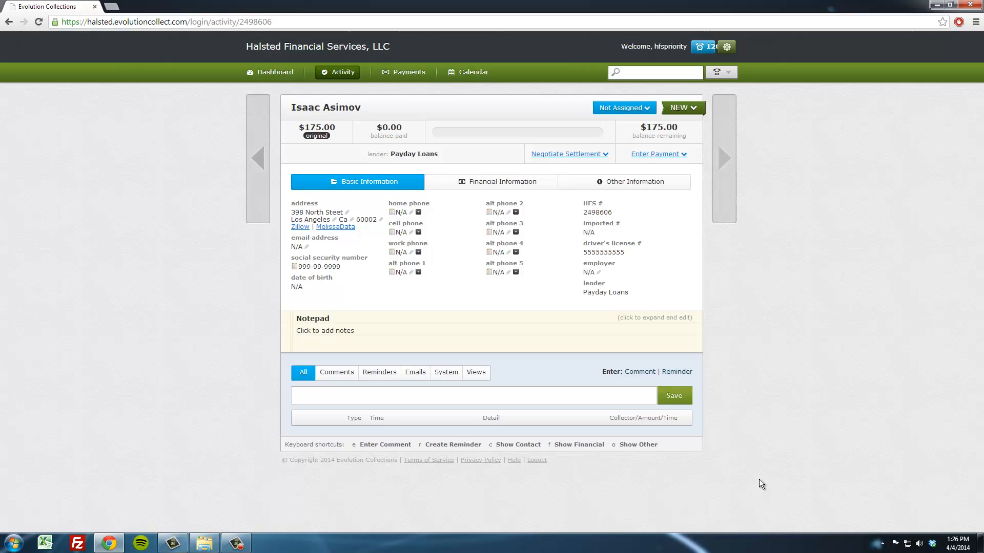
click(419, 213)
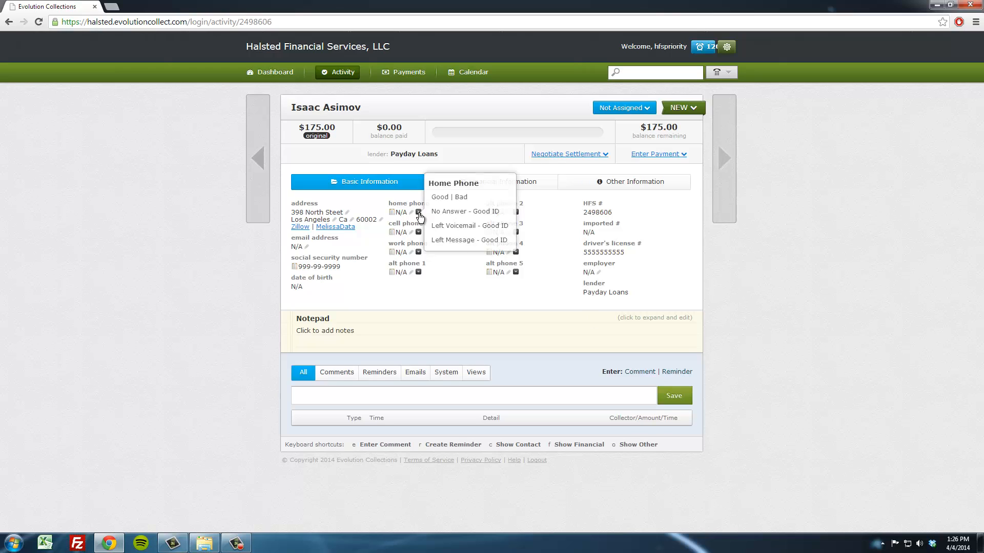
click(410, 213)
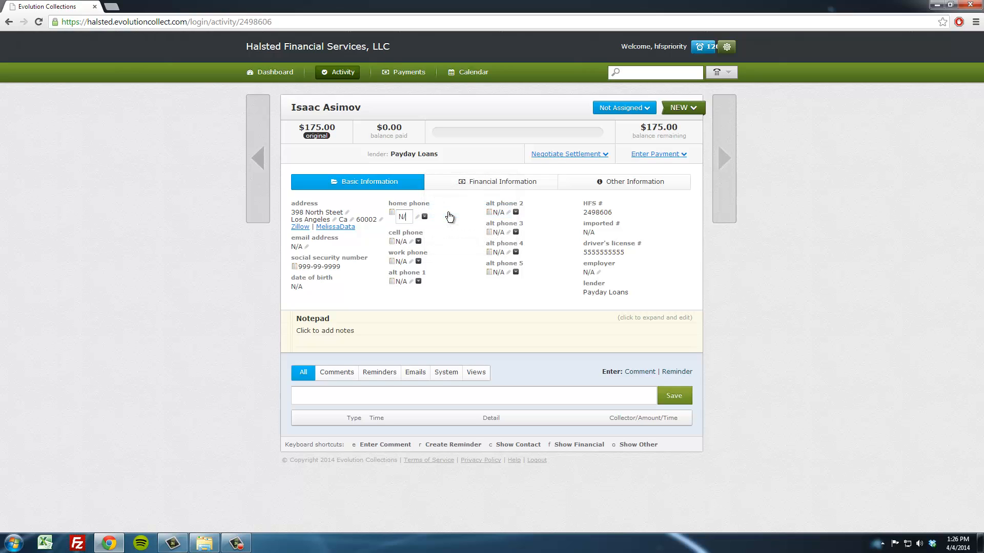
text(555)
click(436, 248)
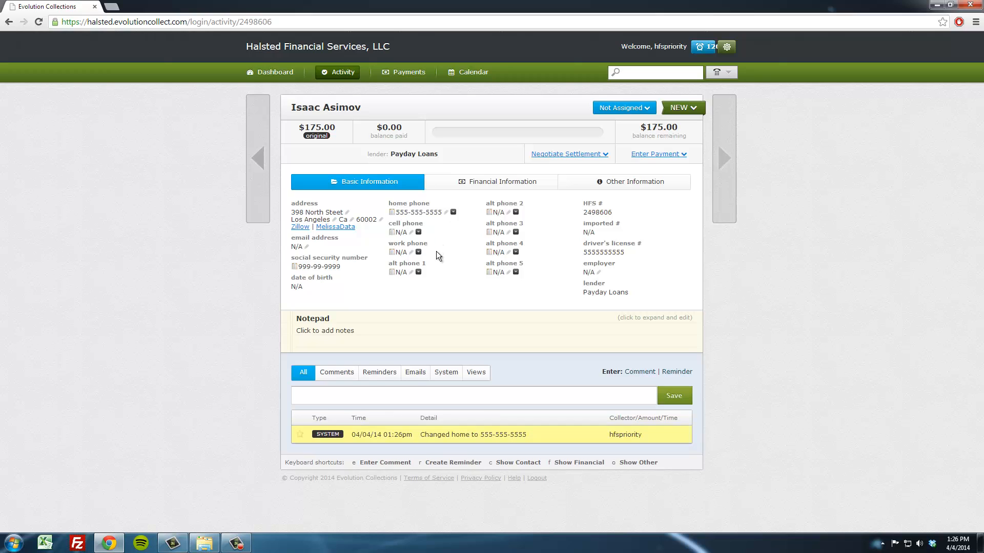
- Write the comment 'Called res talked to x, doesn't remember taking this account out. Need a letter.'
click(453, 210)
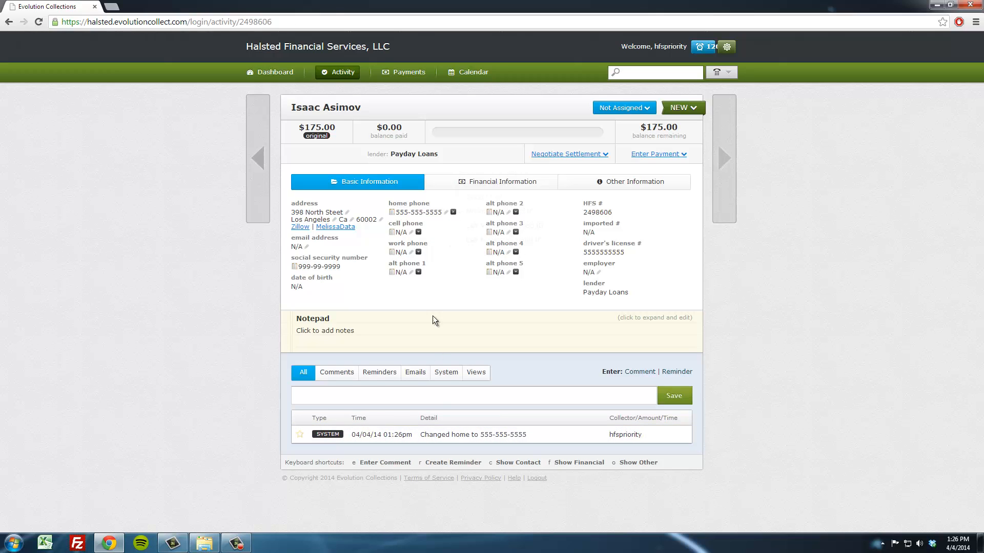
click(431, 397)
text(Called res talked to x, doesnt remeber)
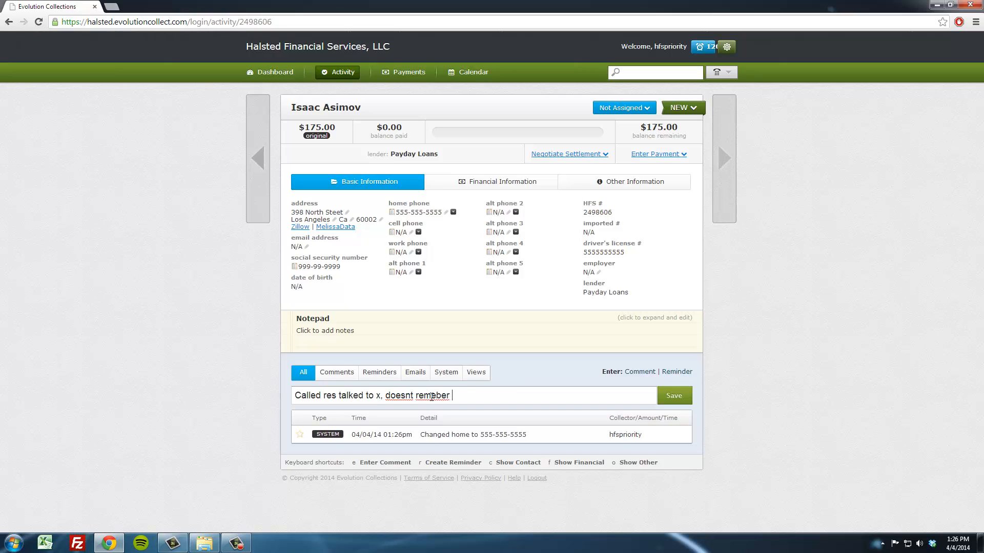
key(BackSpace)
key(BackSpace)
key(BackSpace)
key(BackSpace)
key(BackSpace)
key(BackSpace)
key(BackSpace)
key(BackSpace)
key(BackSpace)
text('t )
text(reeper t)
text(h)
key(BackSpace)
key(BackSpace)
key(BackSpace)
key(BackSpace)
key(BackSpace)
key(BackSpace)
key(BackSpace)
key(BackSpace)
key(BackSpace)
text(remember taking this )
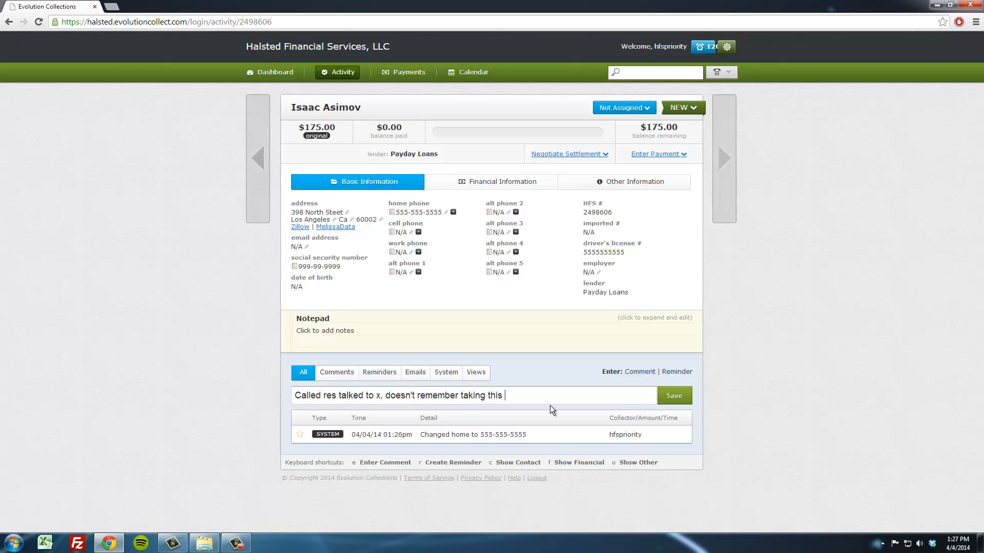
text(account out. Need a letter.)
drag(371, 109, 324, 109)
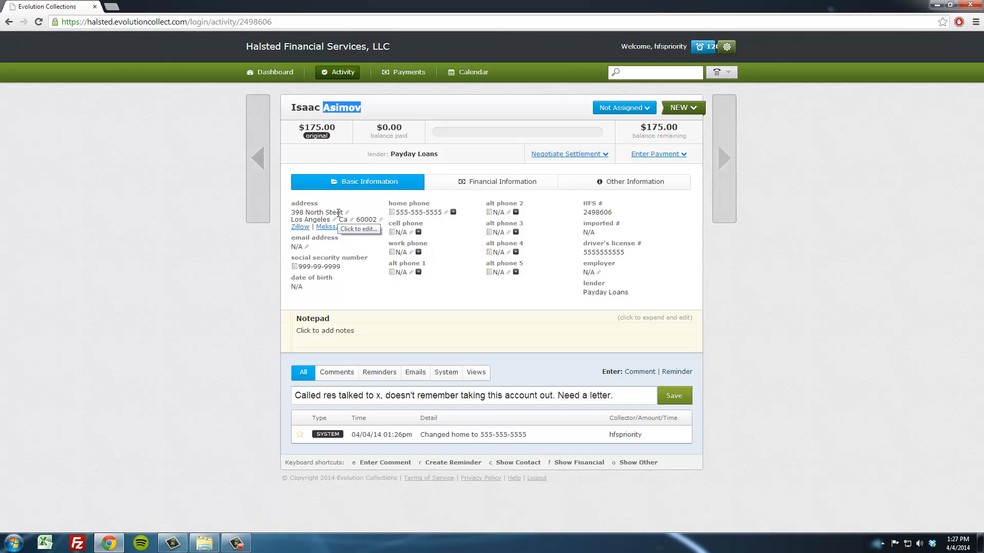
click(322, 213)
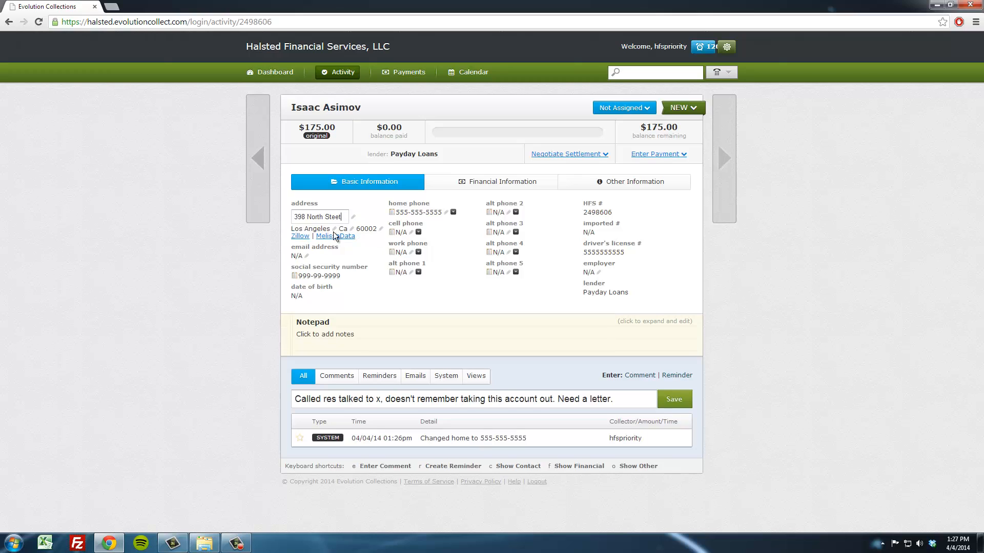
click(304, 219)
key(BackSpace)
key(BackSpace)
text(74)
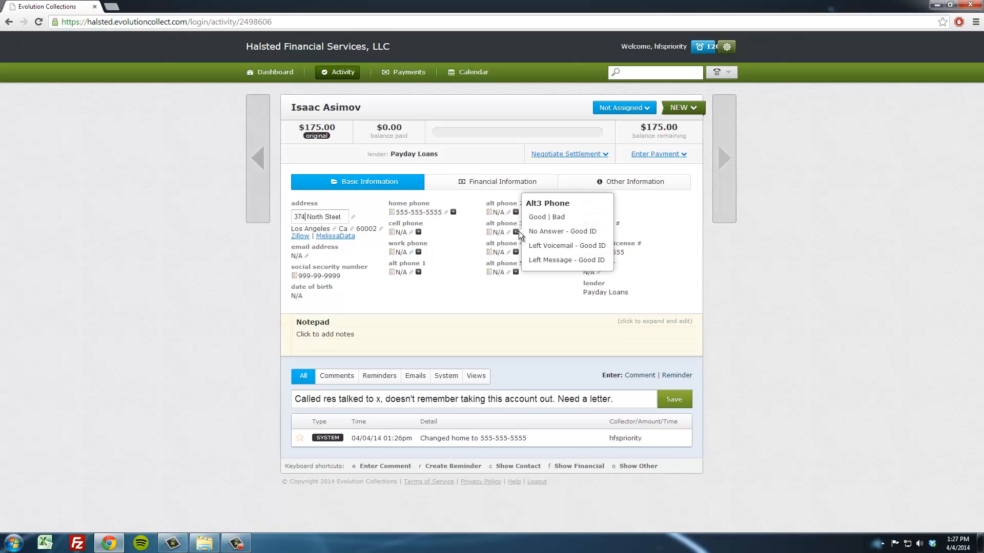
click(213, 247)
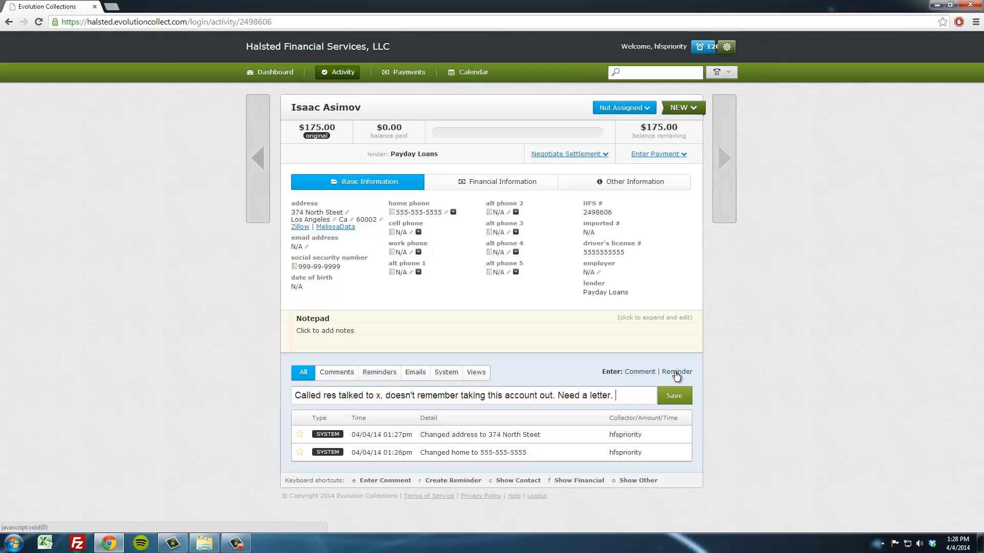
- Append 'Updated new address.' to the comment and save it
text(Updated ne)
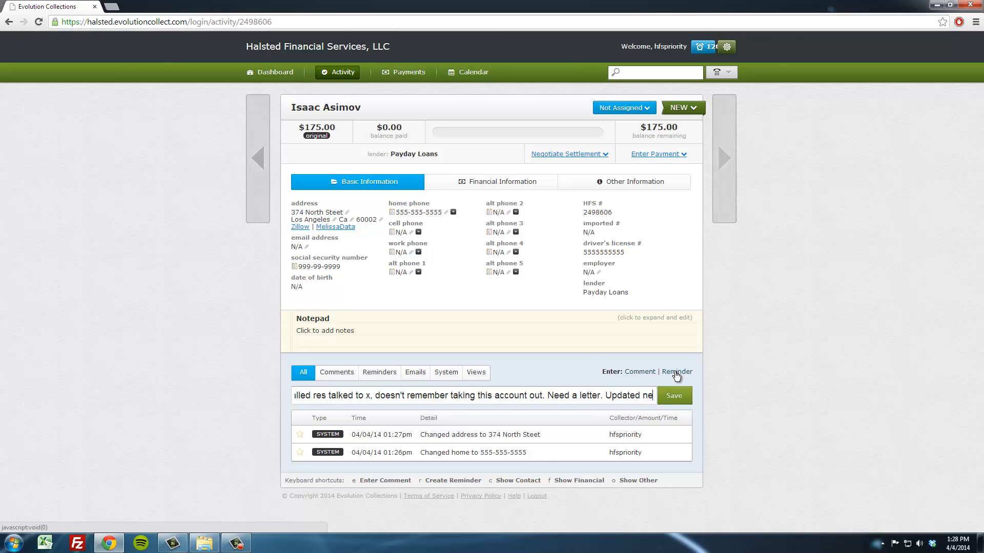
text(w address.)
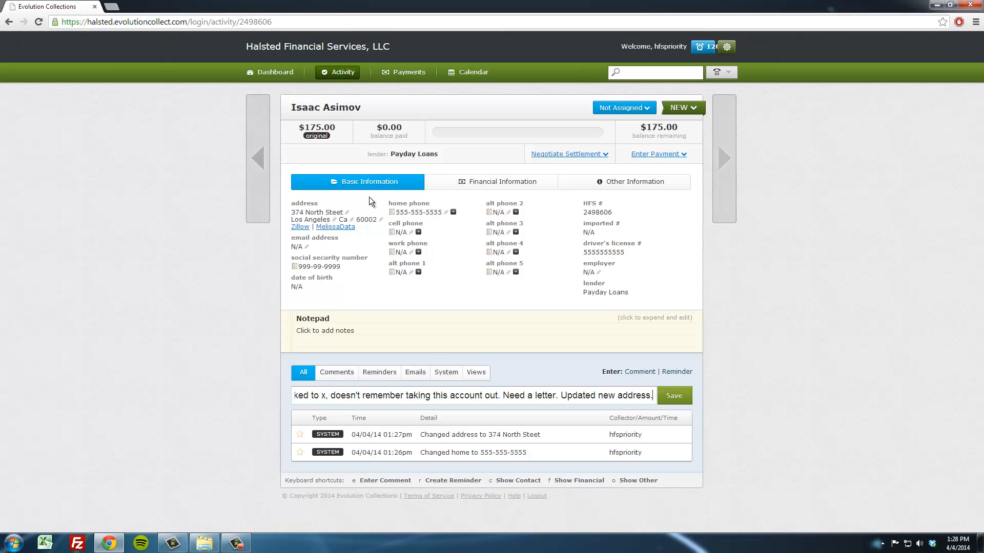
key(Return)
click(253, 164)
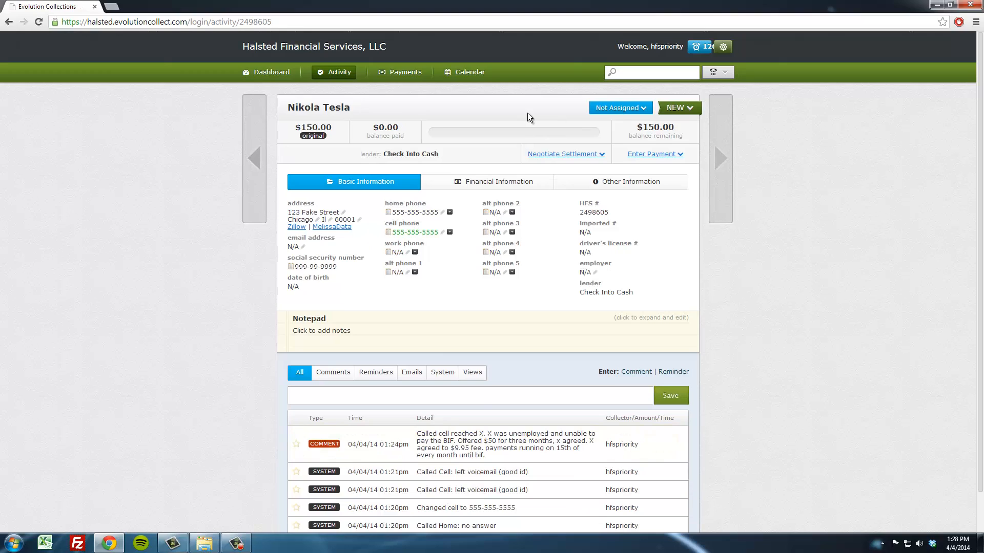
click(679, 108)
scroll(664, 205, down, 1)
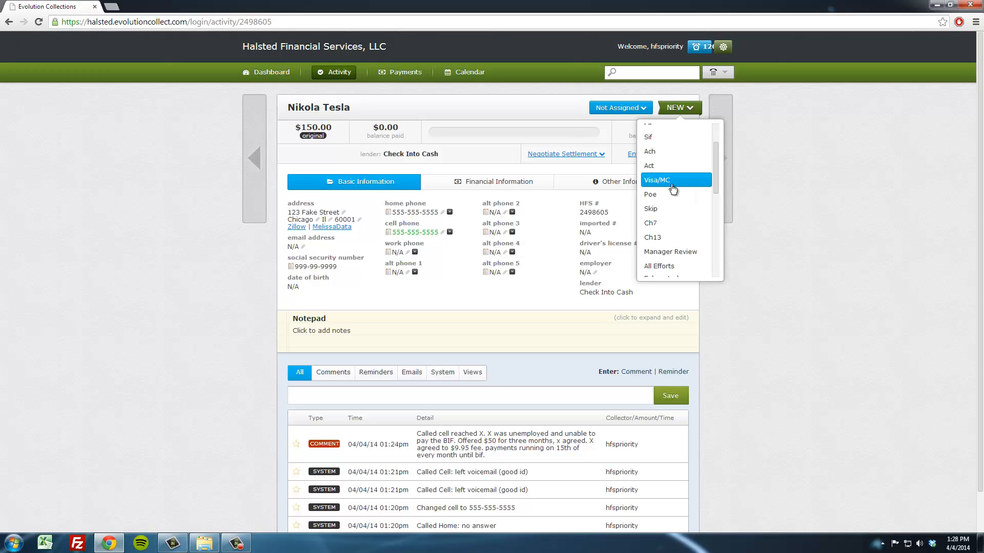
scroll(670, 190, up, 1)
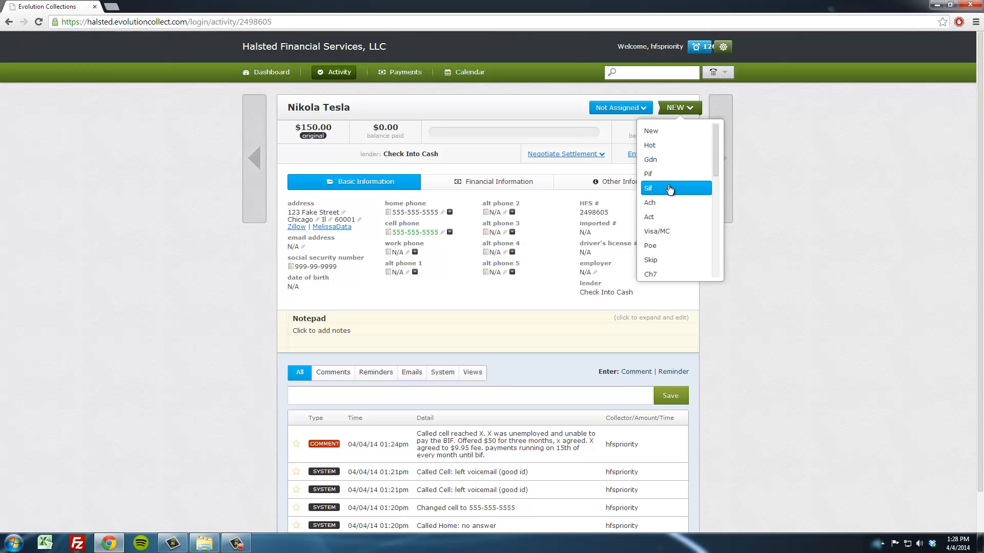
scroll(685, 218, down, 4)
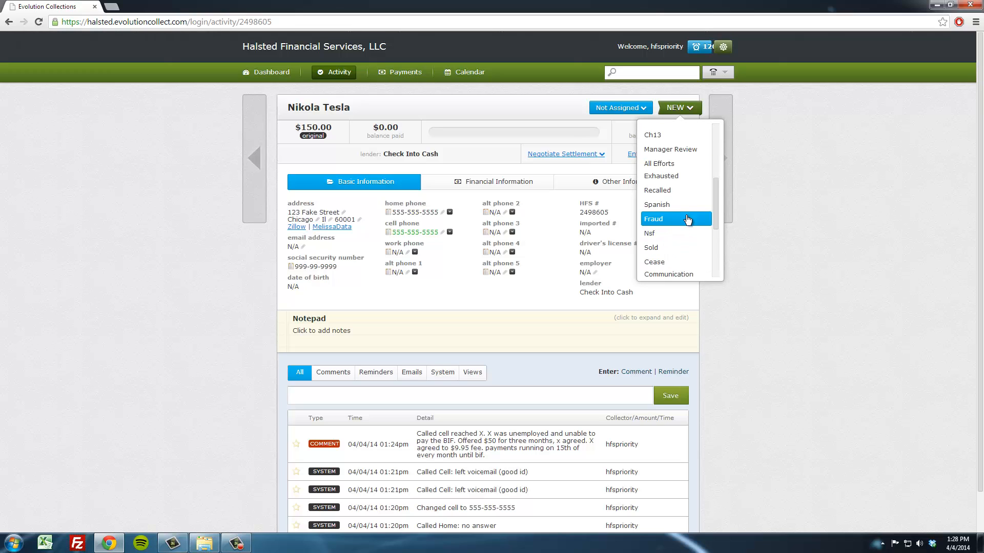
scroll(686, 220, up, 4)
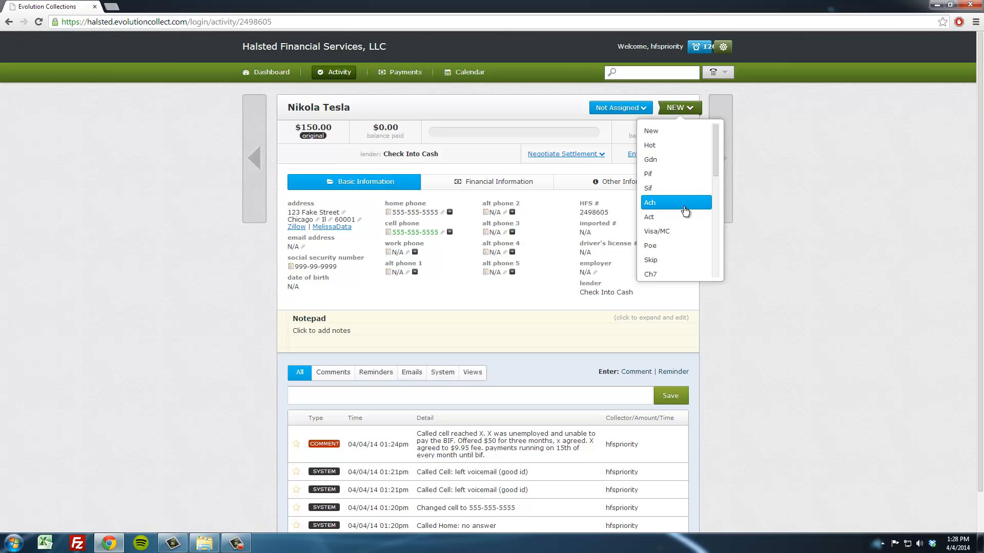
click(685, 210)
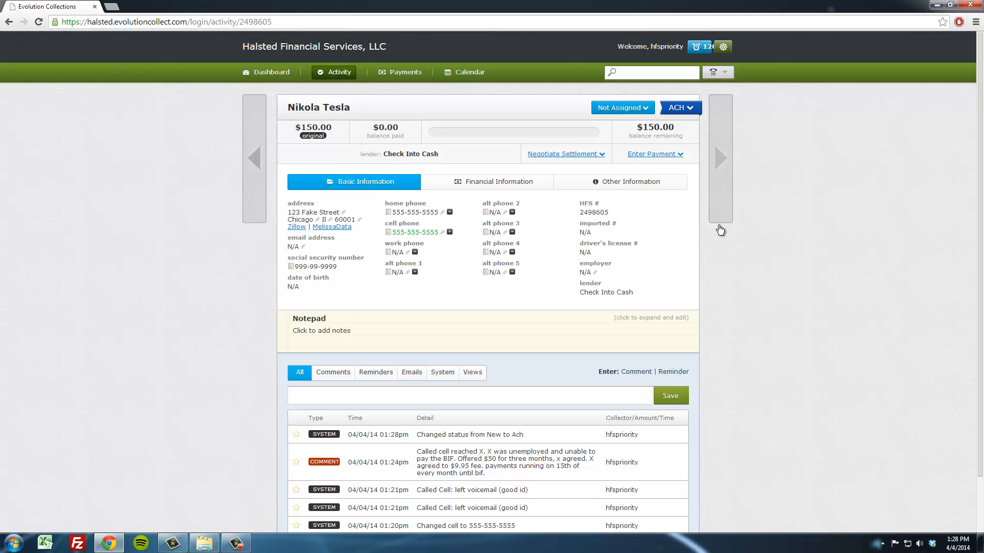
click(644, 113)
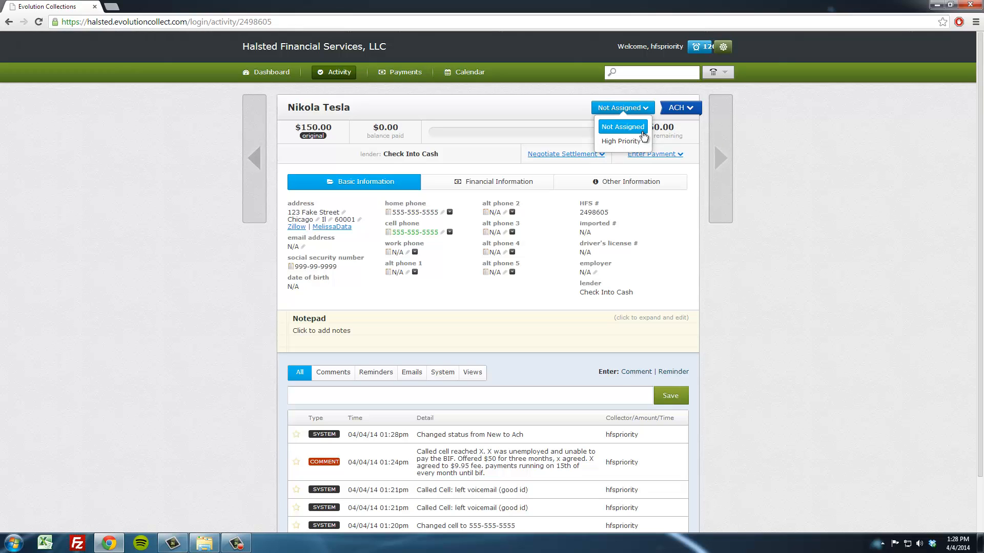
click(682, 51)
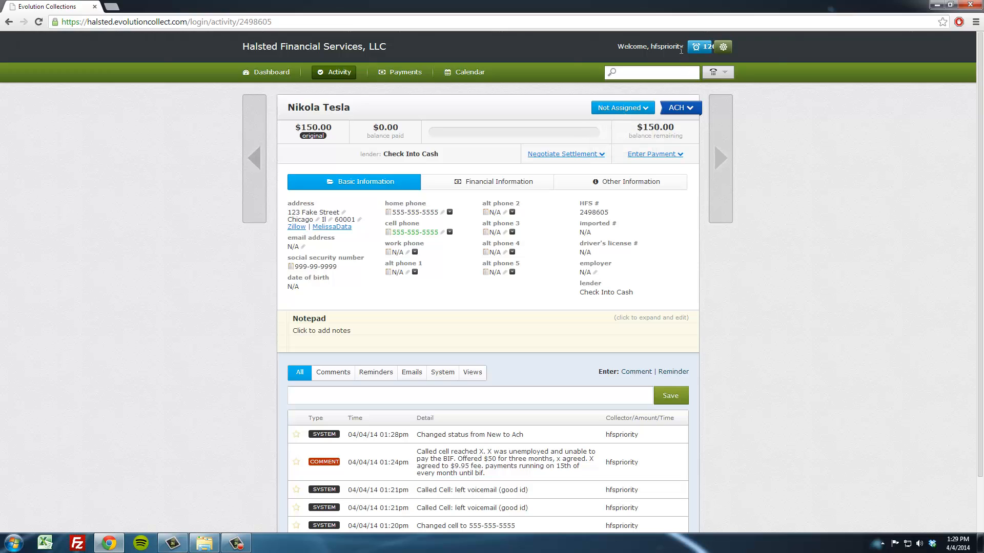
click(643, 107)
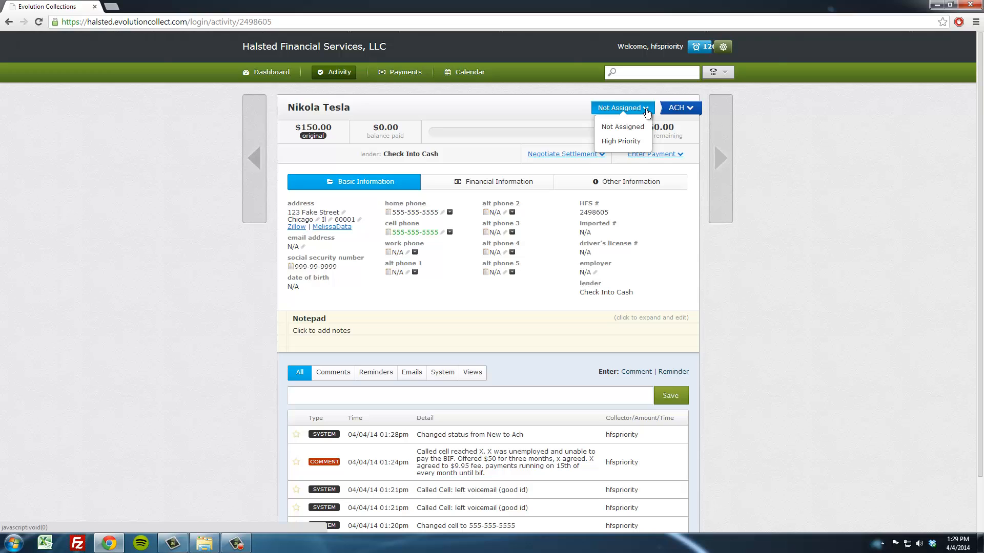
click(647, 114)
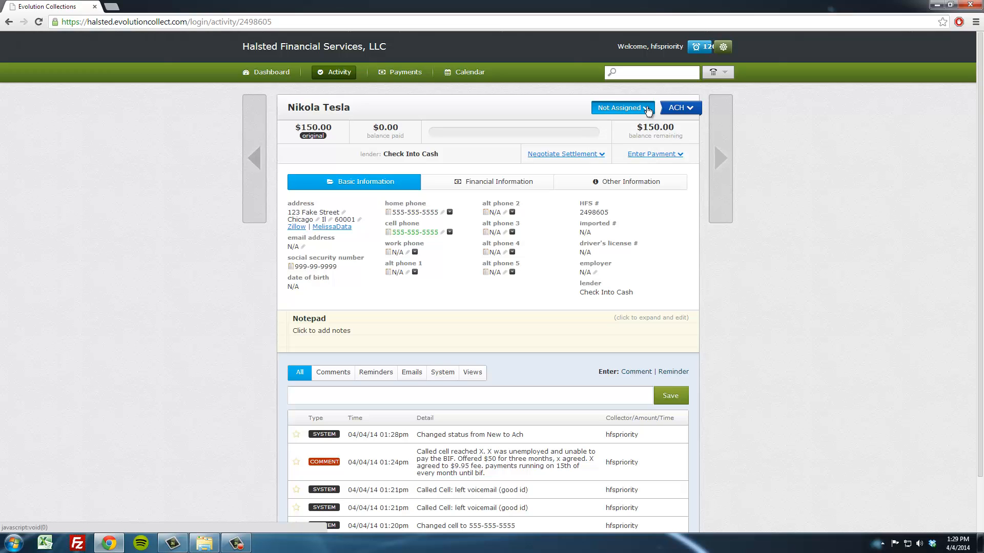
click(647, 109)
click(646, 140)
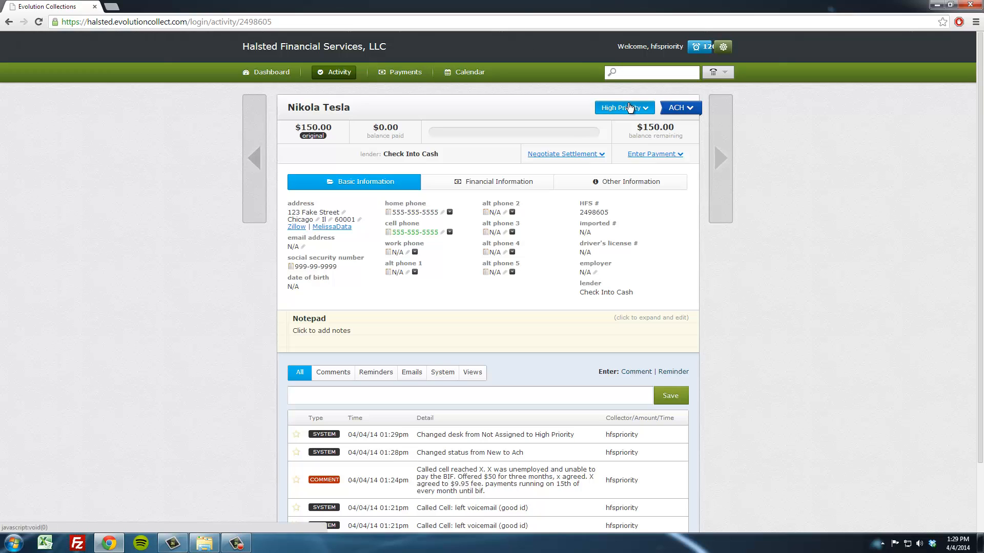
click(718, 168)
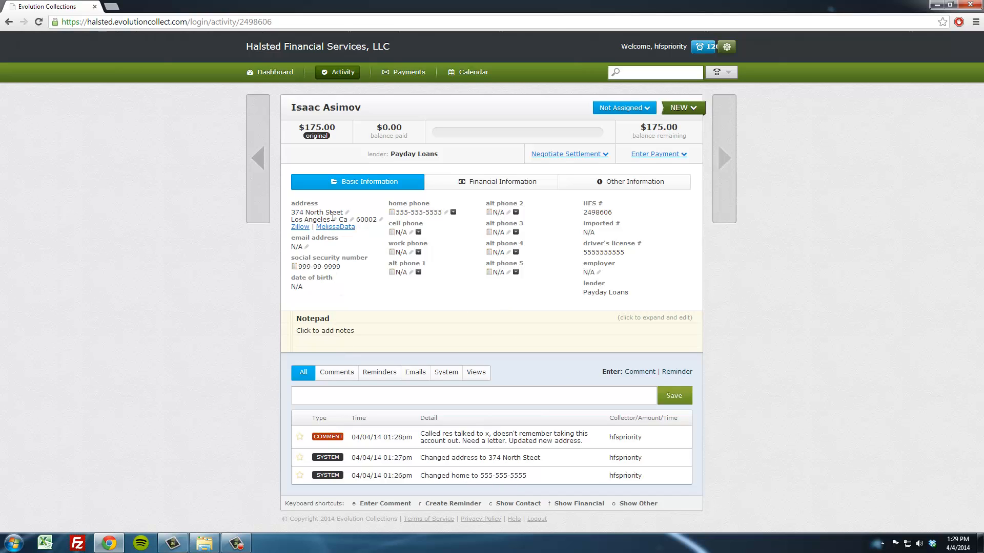
click(453, 213)
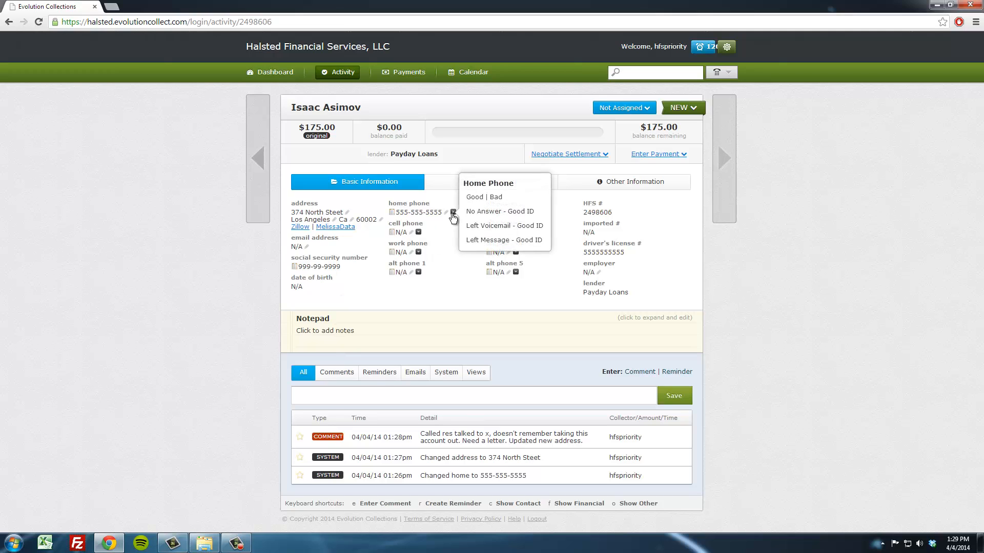
click(475, 200)
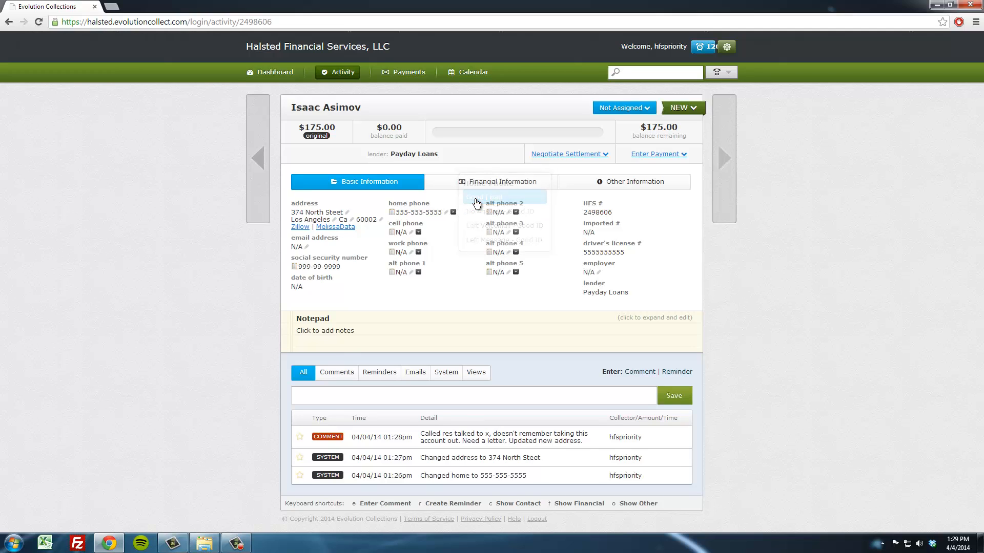
click(696, 109)
click(683, 159)
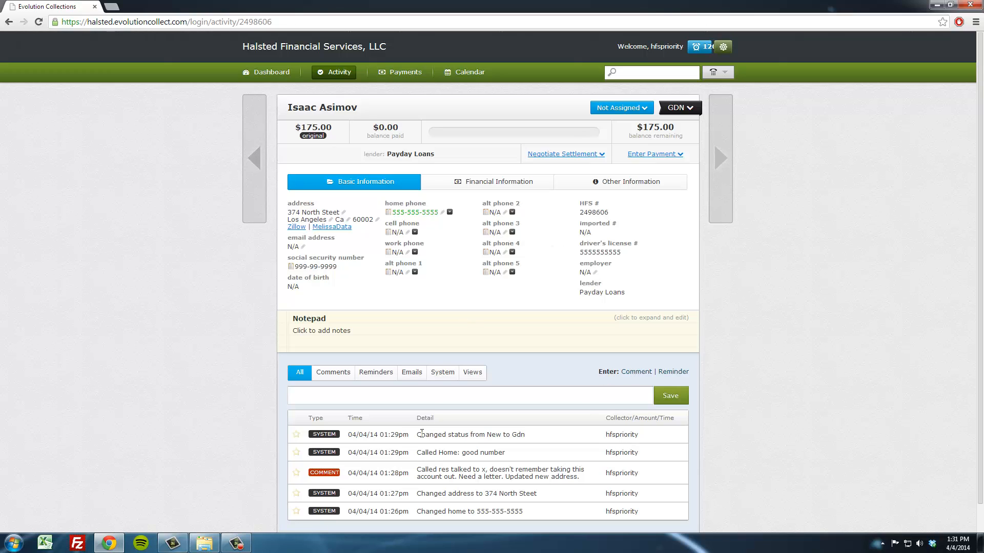
click(724, 140)
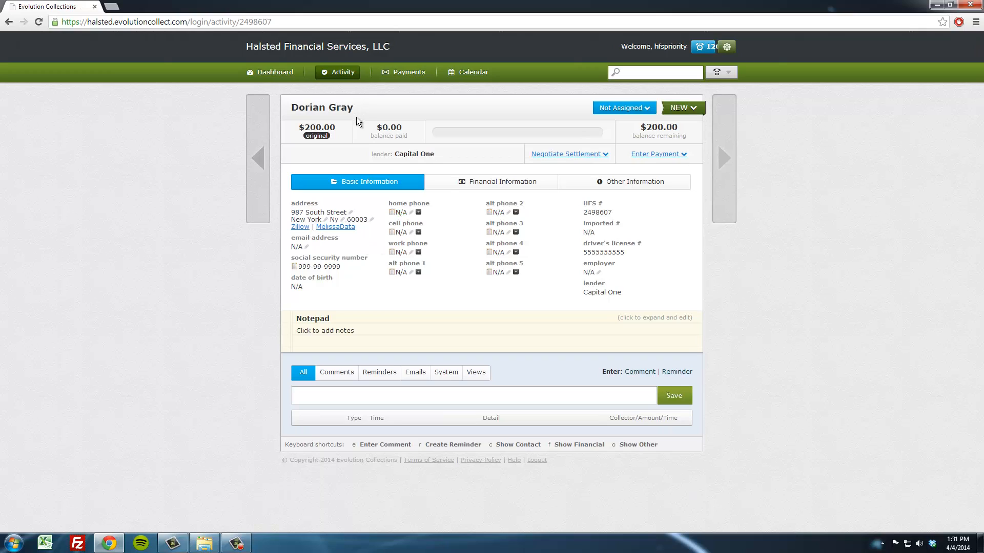
click(300, 249)
key(BackSpace)
key(BackSpace)
key(BackSpace)
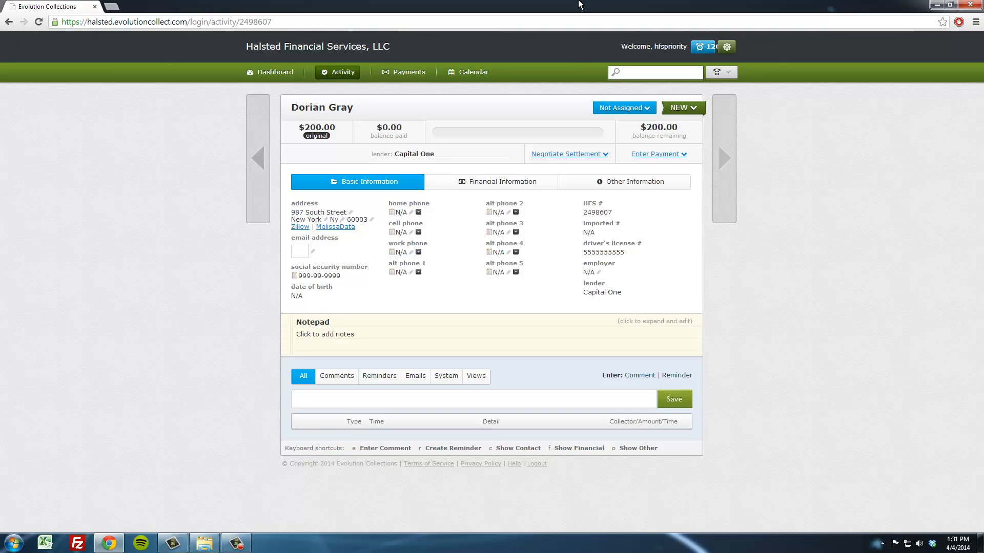
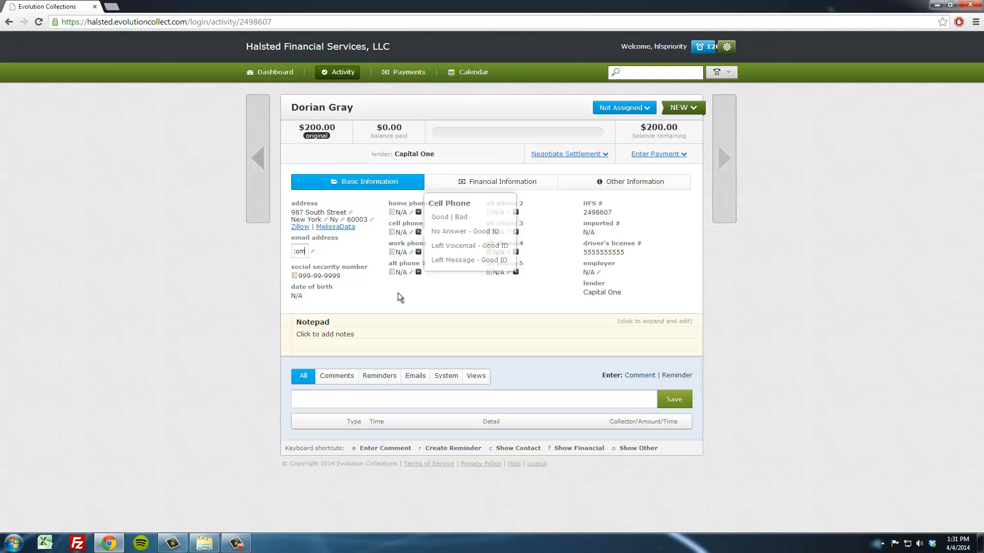
key(Return)
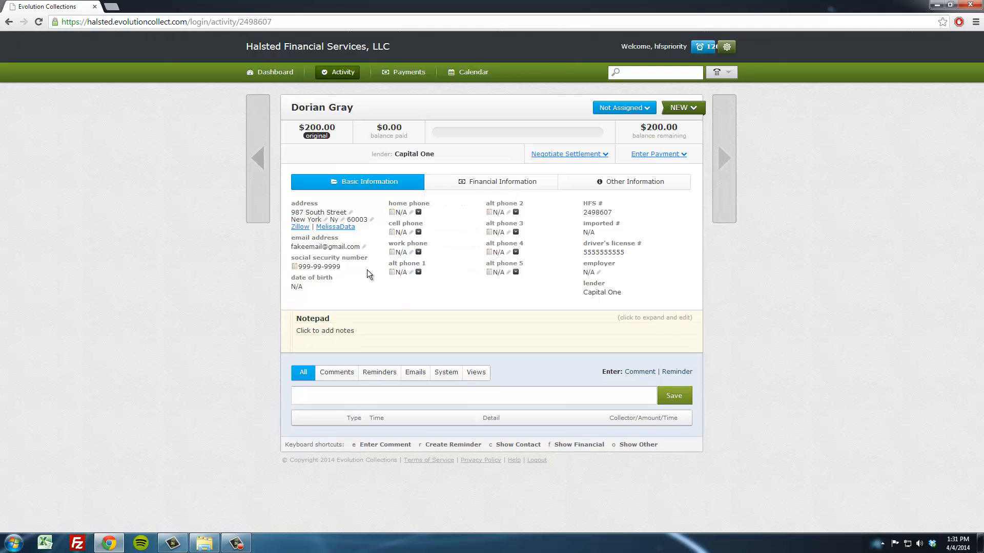
- Replace the e-mail address with the company admin address at halstedfinancial.com
click(339, 248)
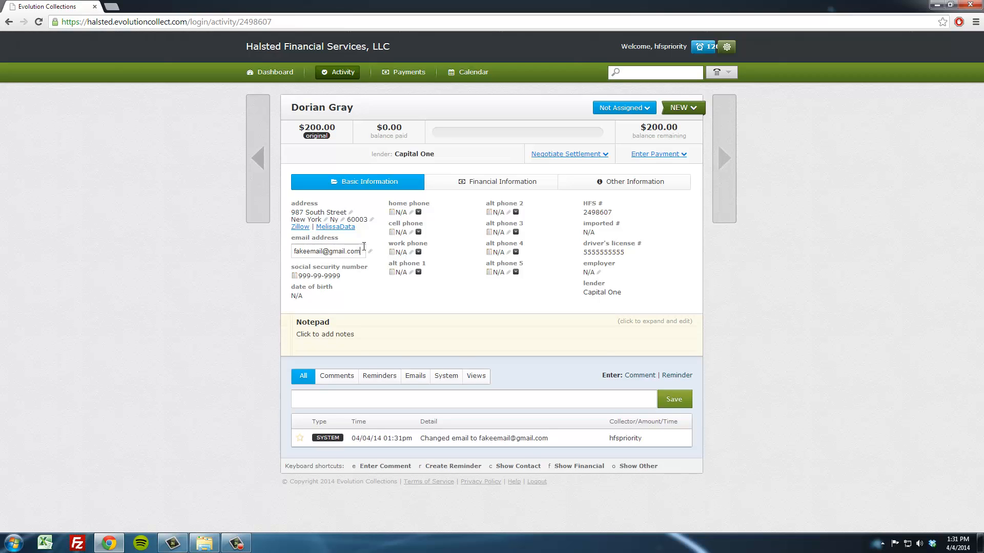
key(BackSpace)
key(BackSpace)
key(BackSpace)
key(BackSpace)
key(BackSpace)
key(BackSpace)
key(BackSpace)
key(BackSpace)
key(BackSpace)
key(BackSpace)
key(BackSpace)
key(BackSpace)
key(BackSpace)
key(BackSpace)
key(BackSpace)
key(BackSpace)
key(BackSpace)
key(BackSpace)
key(BackSpace)
key(Return)
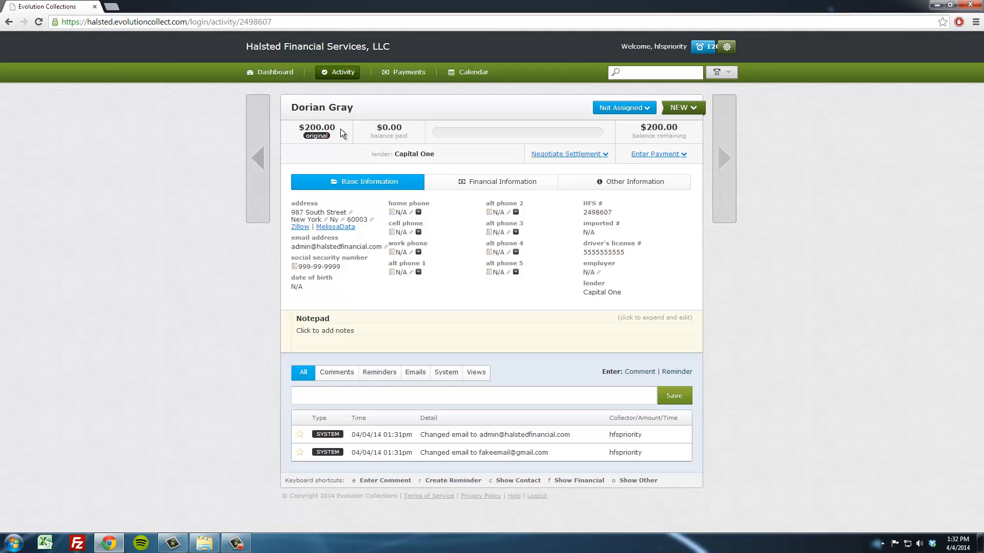
- Enter the alt phone 2 number and log its call result as Good
drag(340, 128, 304, 134)
click(395, 394)
click(498, 212)
key(BackSpace)
key(BackSpace)
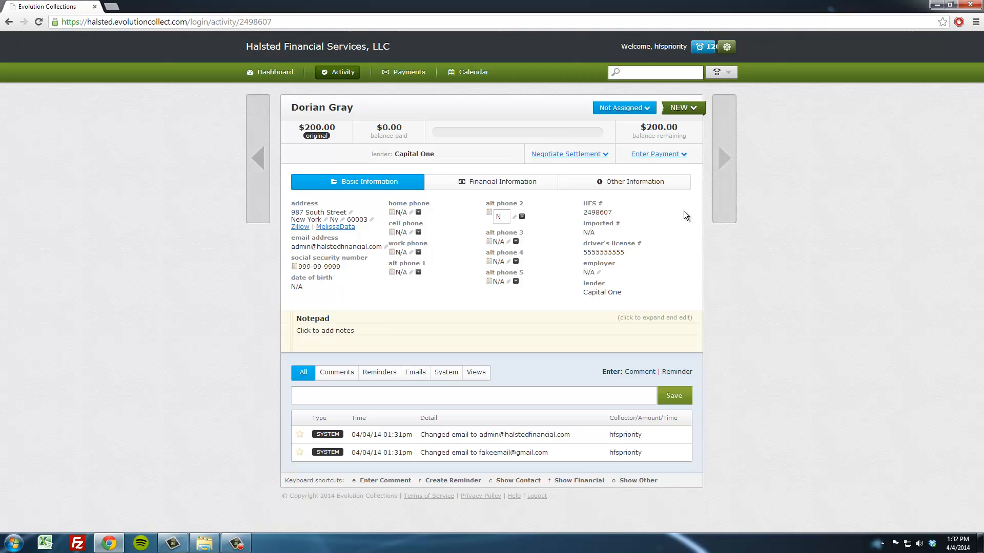
key(BackSpace)
text(555-5)
key(Return)
mouse_move(550, 214)
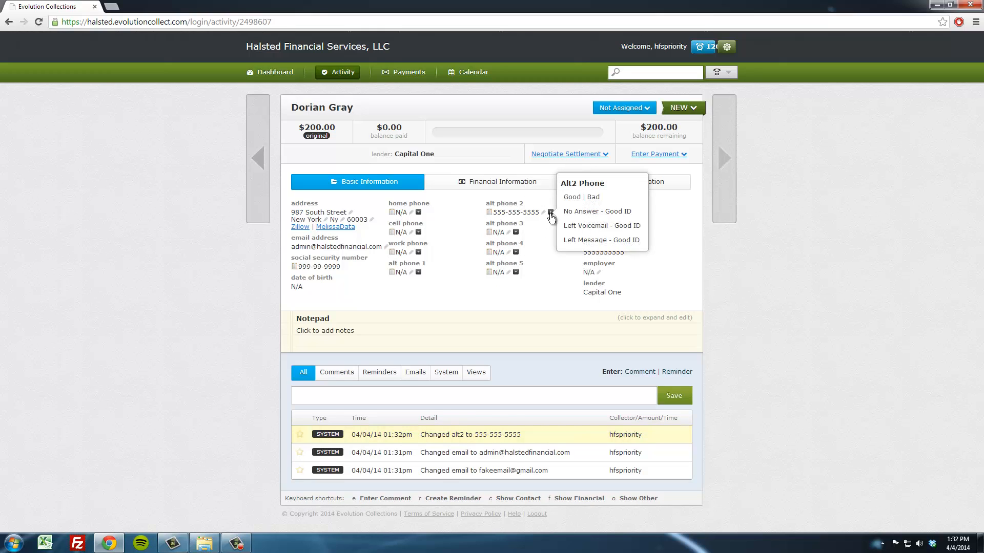
click(576, 201)
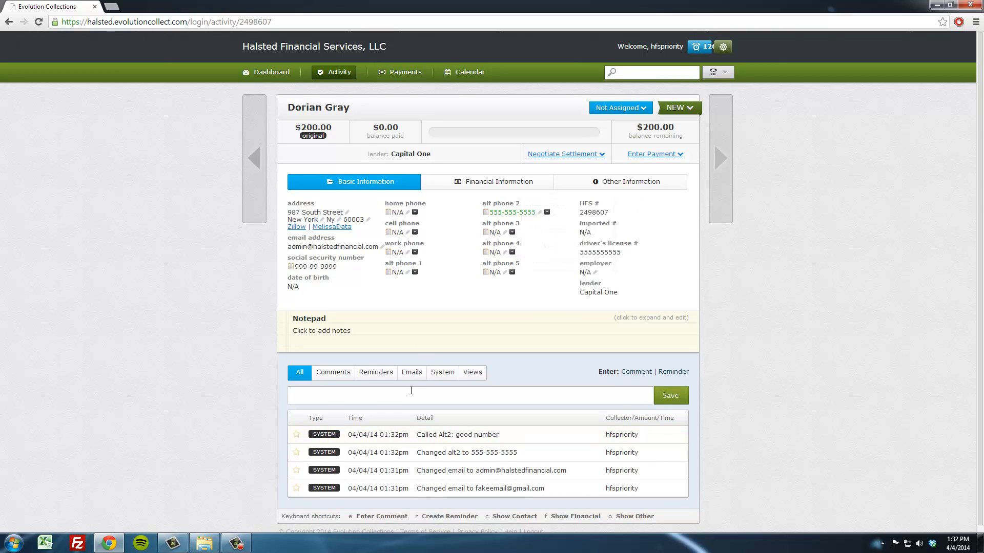
- Add and save the comment "Reached X at alt 2. Need set offer email. Will make a payment of $150 on 4/15 to SIF account."
click(593, 399)
text(Reached X at alt 2. Need se)
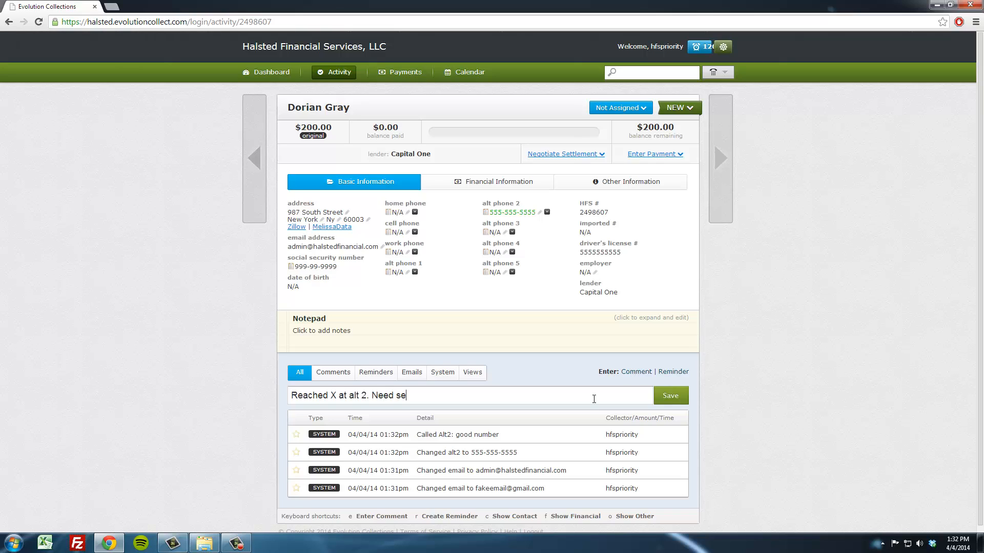
text(t offer )
text(email.com)
key(BackSpace)
key(BackSpace)
key(BackSpace)
key(BackSpace)
text(.)
text($)
key(BackSpace)
key(BackSpace)
key(BackSpace)
text(ill make a payment )
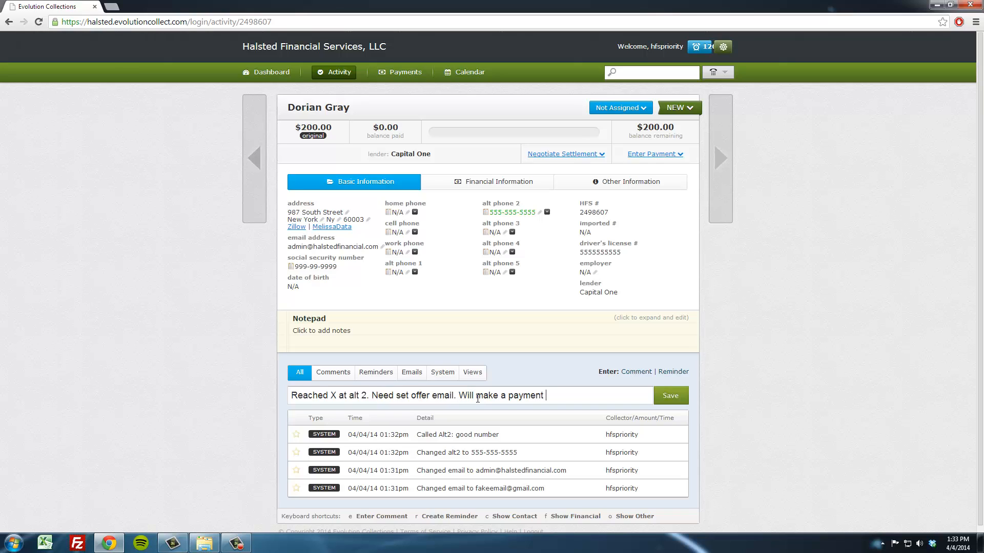
text(of $150 on 4/15 to Sl)
text(F account.)
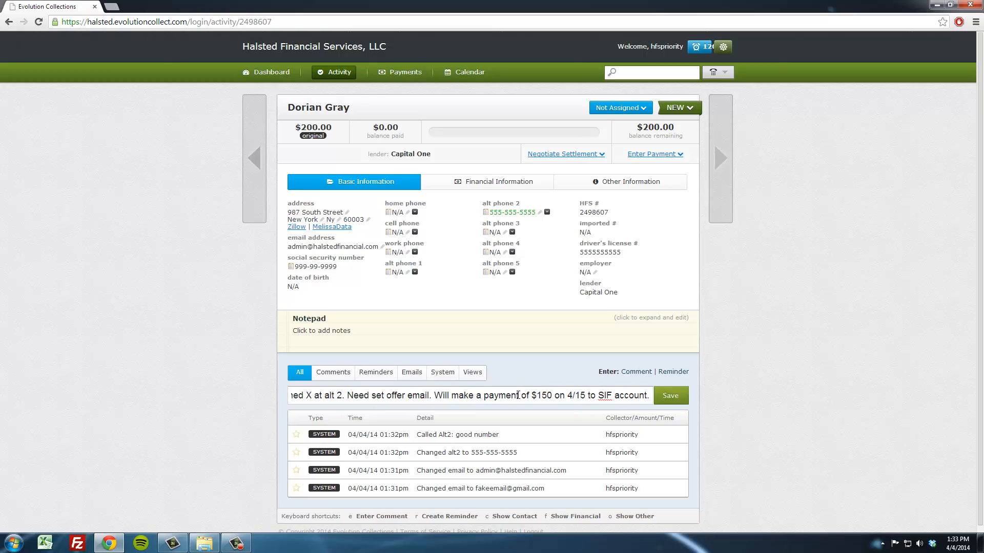
click(664, 397)
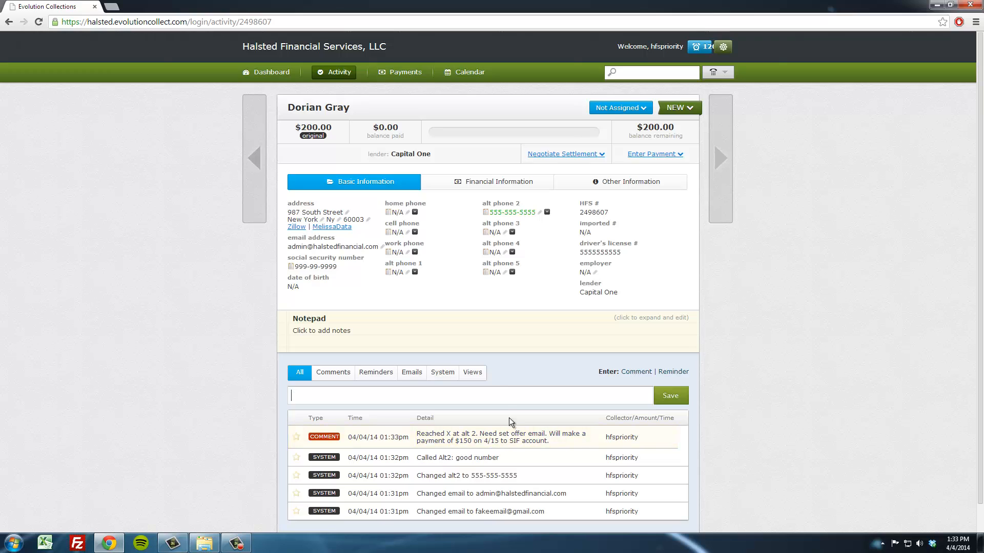
- Add the comment "Agreed to 9.95 processing fee, will pay with CC" to the account
click(494, 398)
text(Agreed to 9.95 processing f)
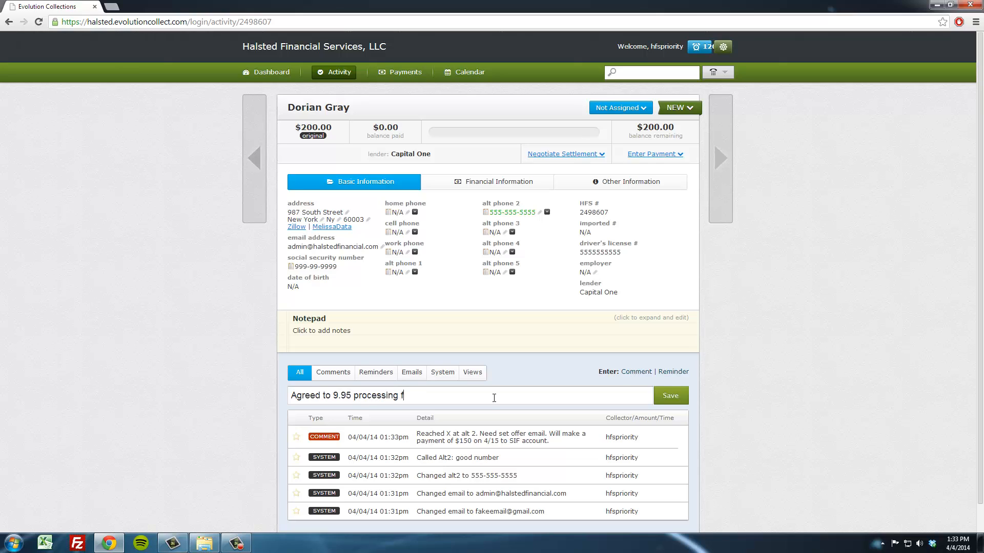
text(ee, will pay with CC)
key(Return)
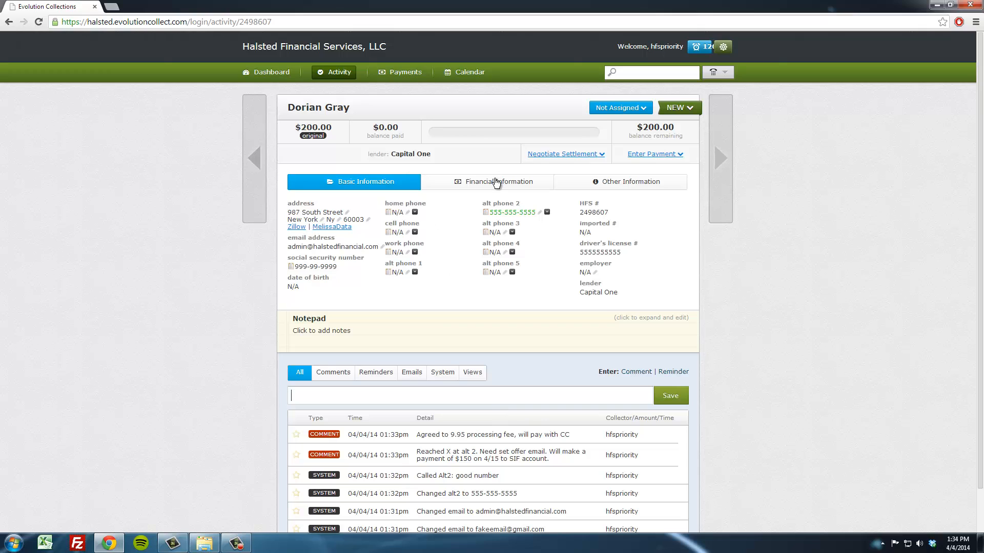
- Open Negotiate Settlement and set the settlement percentage to 70%
click(551, 155)
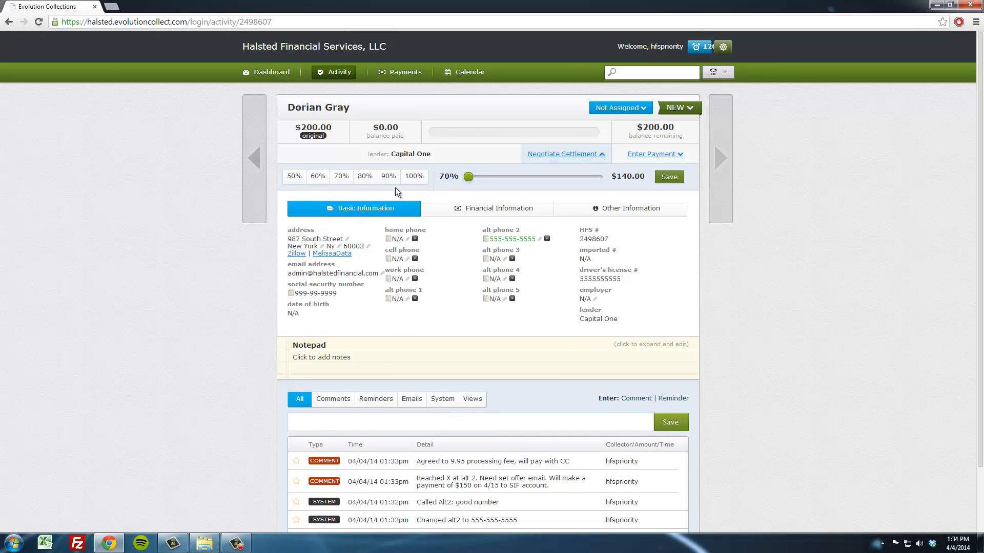
click(386, 179)
click(357, 180)
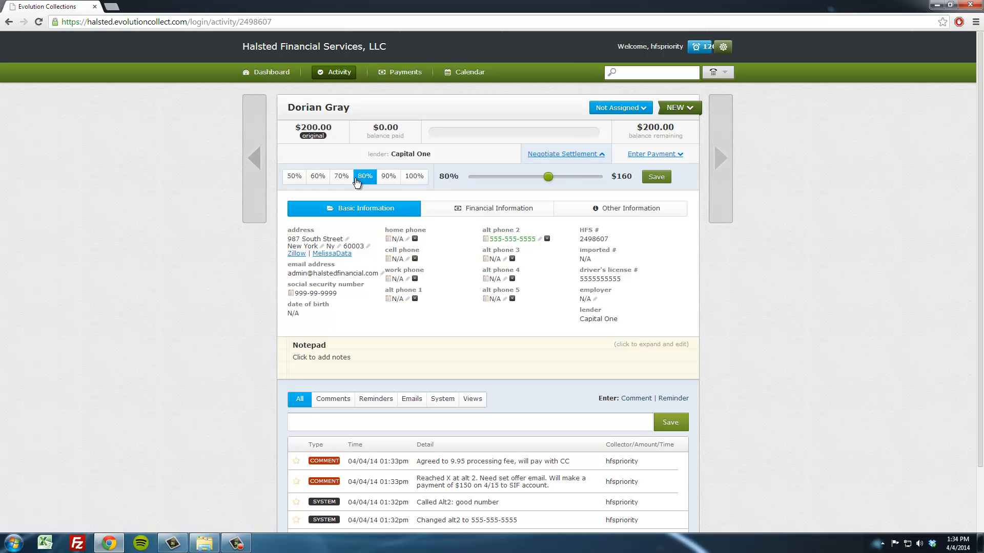
click(342, 179)
drag(525, 179, 527, 180)
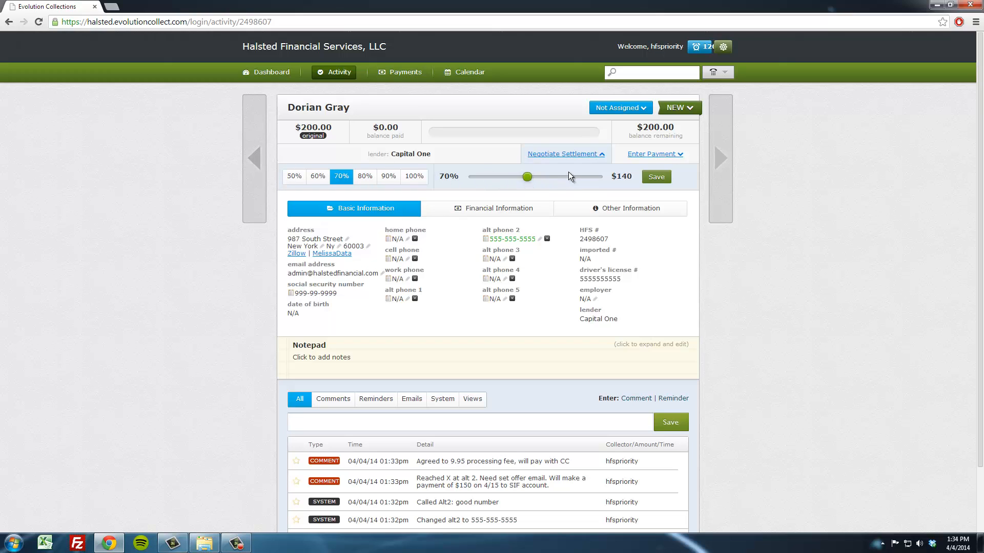
- In the financial information, set the settlement due to 150
click(476, 207)
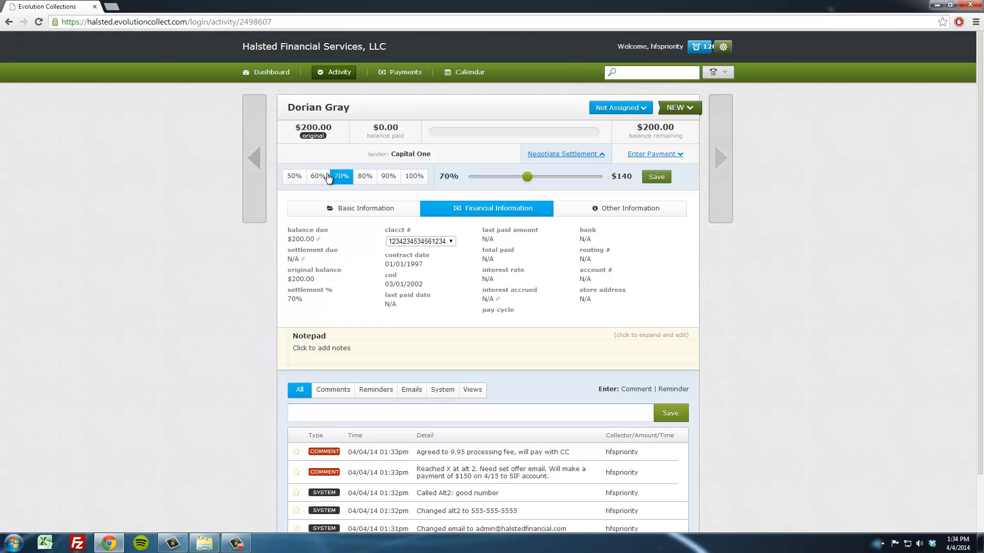
click(301, 259)
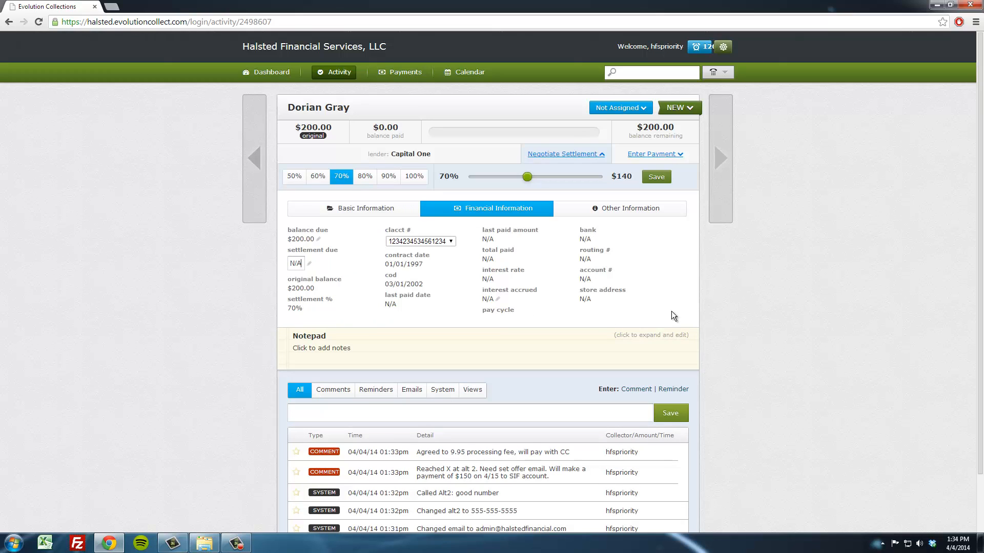
key(BackSpace)
key(BackSpace)
key(BackSpace)
text(150)
key(Return)
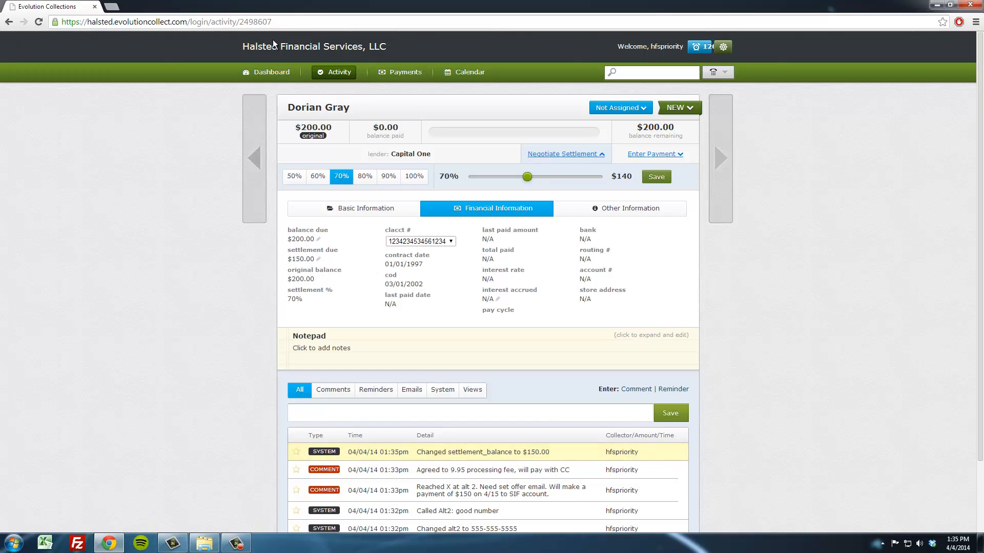
click(39, 22)
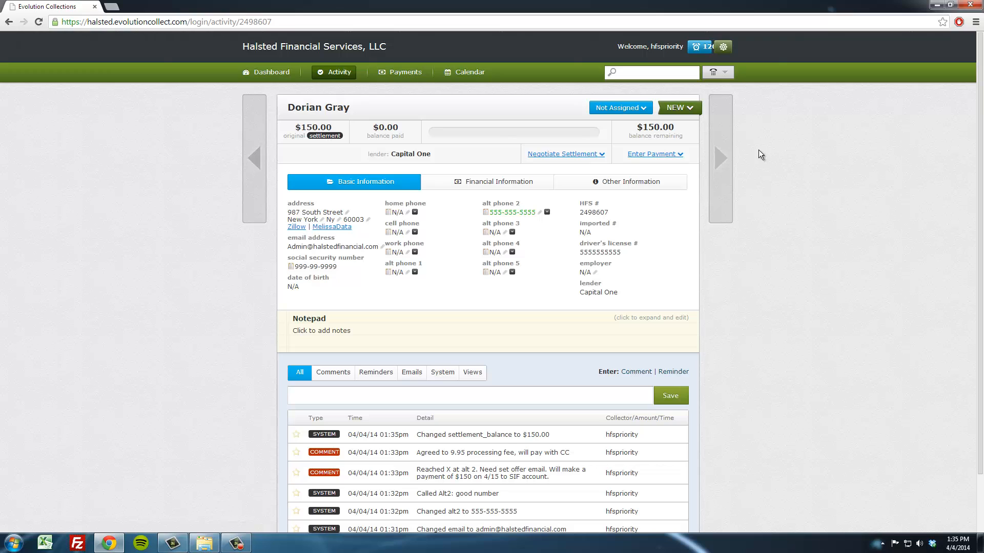
click(719, 155)
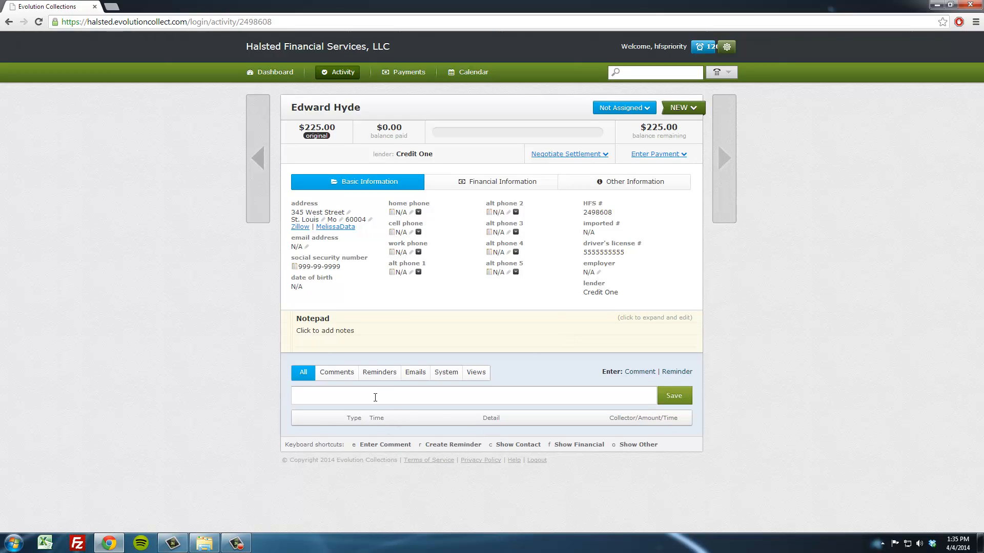
click(369, 333)
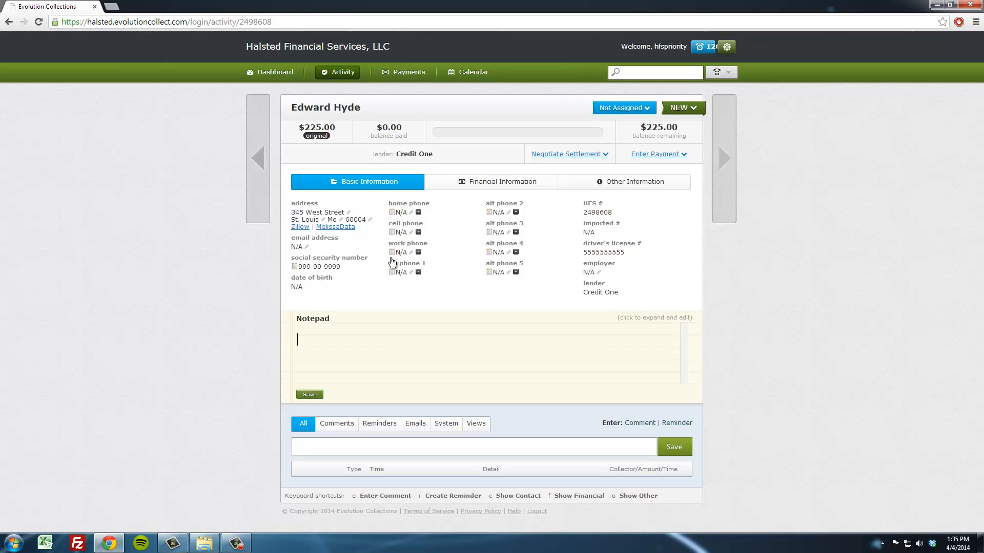
text(55/)
text(5-555-5)
text(555)
key(Return)
text(555-555-5555)
click(310, 394)
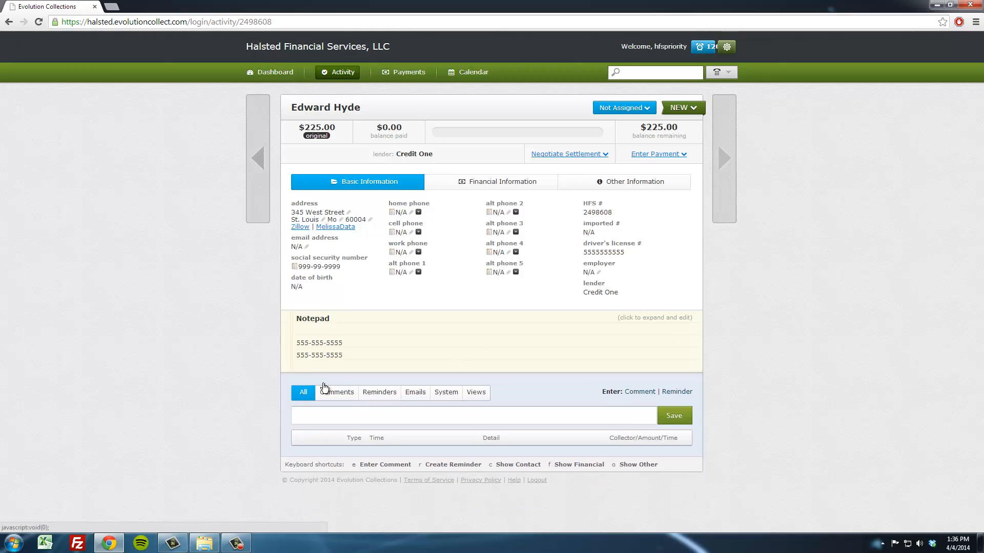
- Delete the duplicate number line from the notepad and copy the remaining phone number
click(364, 348)
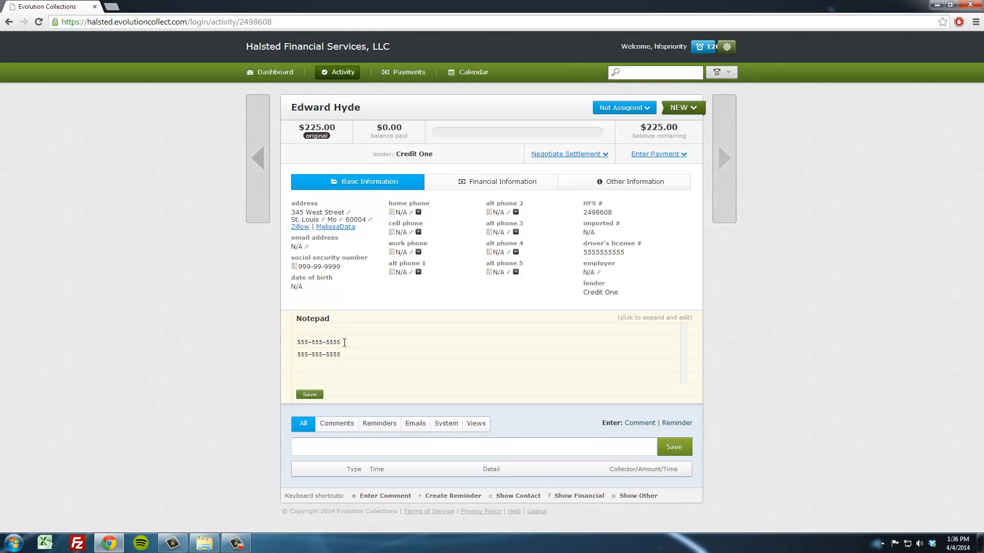
drag(344, 342, 305, 337)
click(355, 343)
key(shift+Home)
key(BackSpace)
key(BackSpace)
drag(302, 342, 292, 344)
key(ctrl+c)
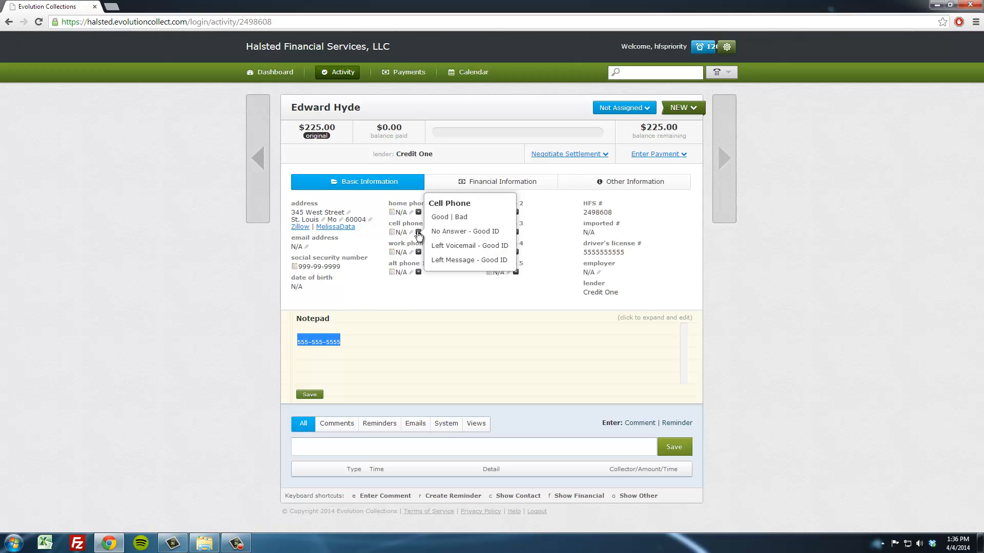
- Paste the copied number as the cell phone and log the cell call result as Good
click(401, 233)
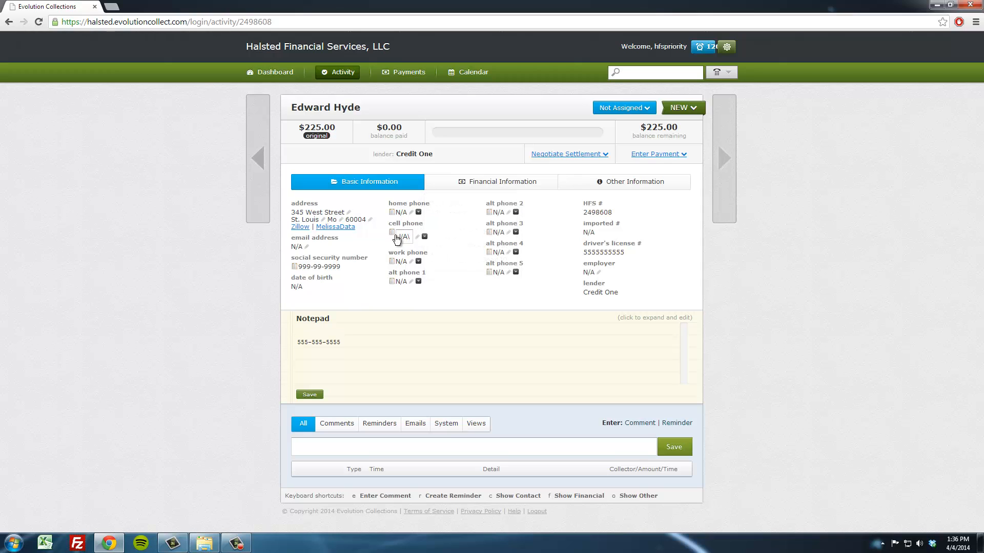
text(\)
key(BackSpace)
key(BackSpace)
key(ctrl+v)
key(Return)
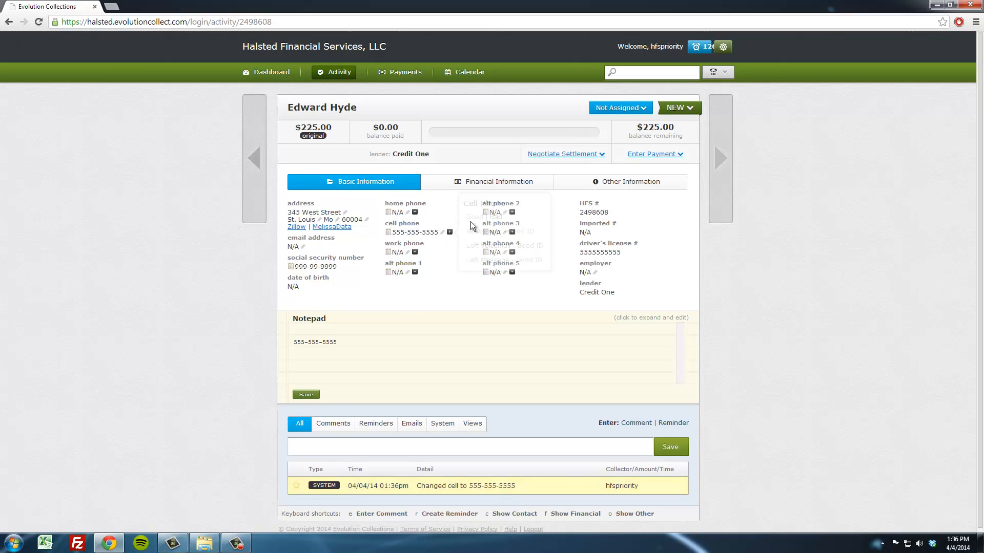
mouse_move(451, 233)
click(473, 217)
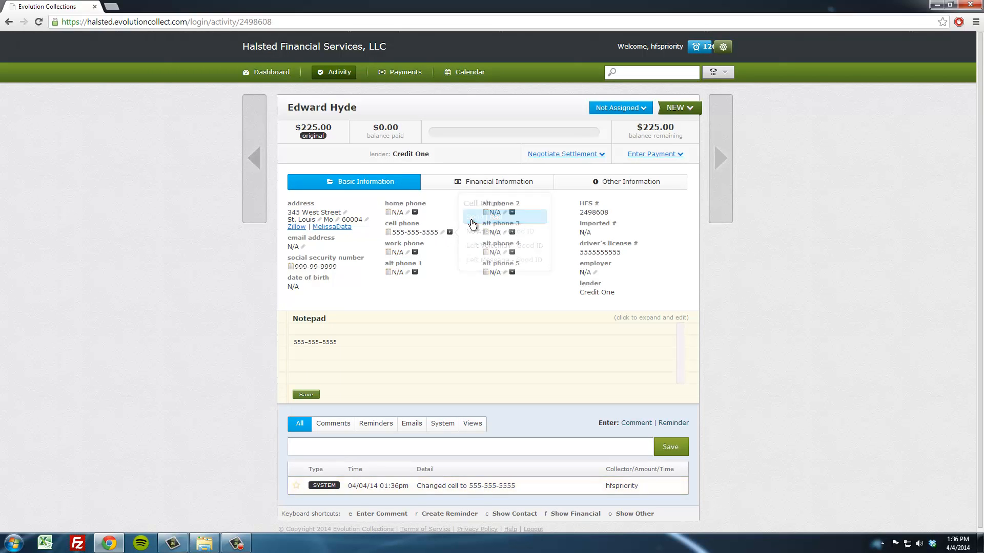
- Add the comment "SKip traced new number for X, verified good number with spouse, asked we call in one hour."
click(378, 450)
text(S)
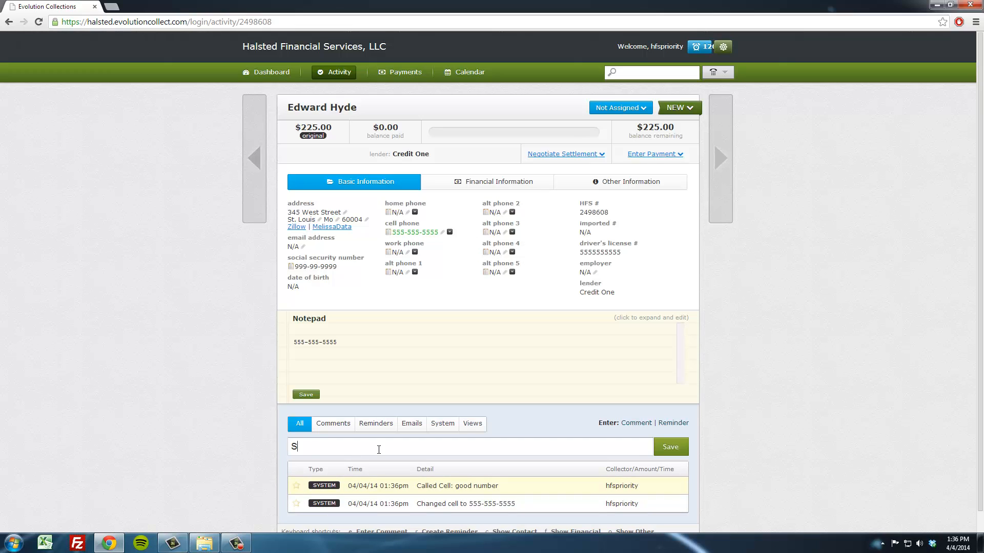
text(Kip traced new number for X, verified )
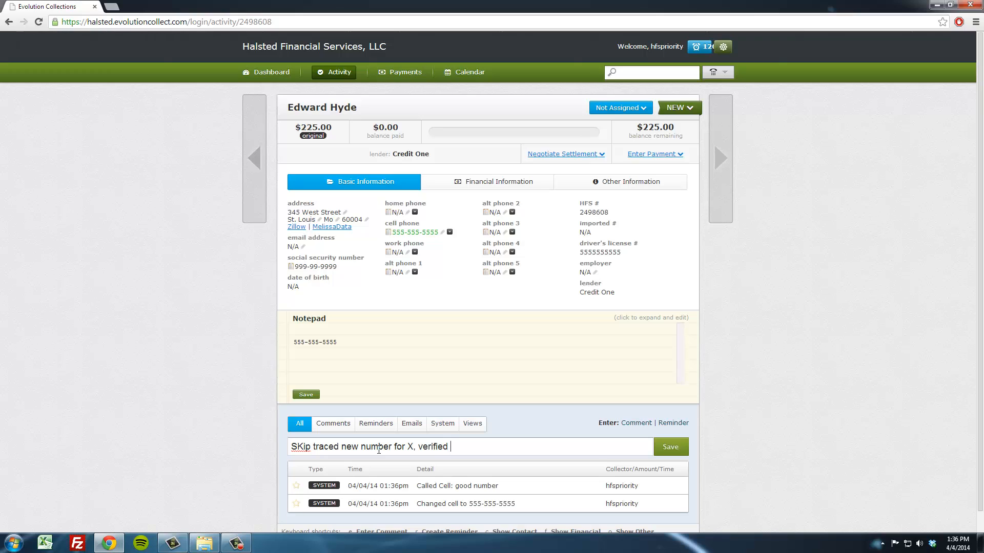
text(good number with spouse, as)
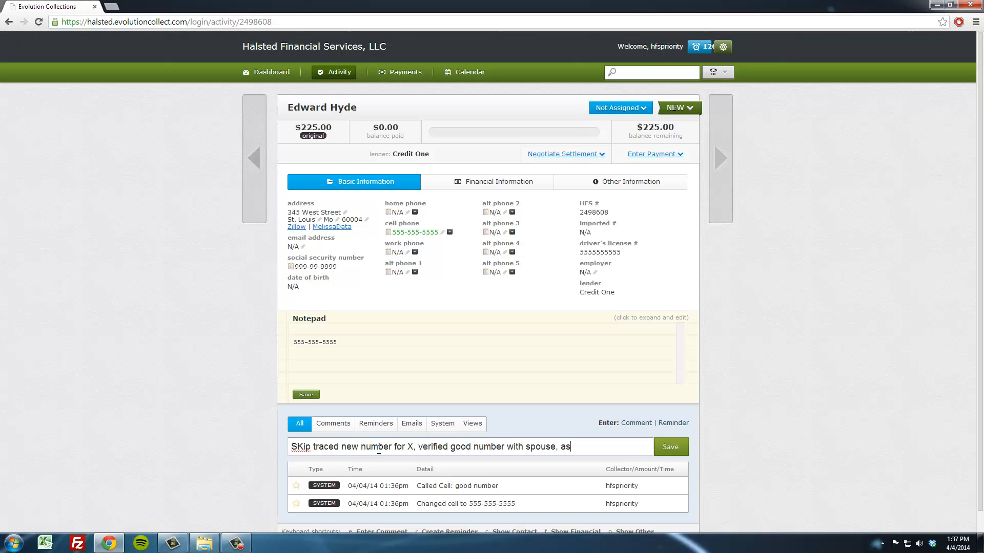
text(ked we call in one hour.)
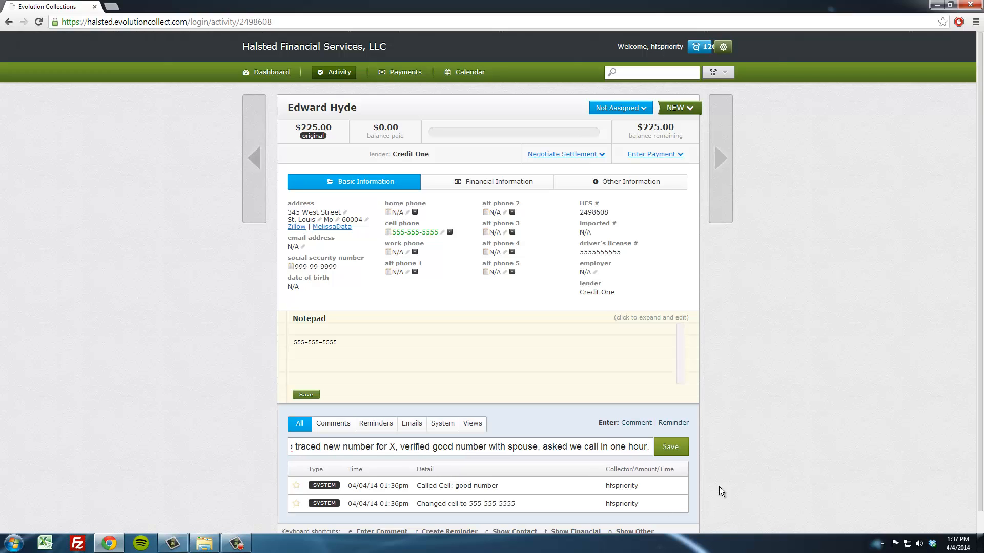
click(671, 452)
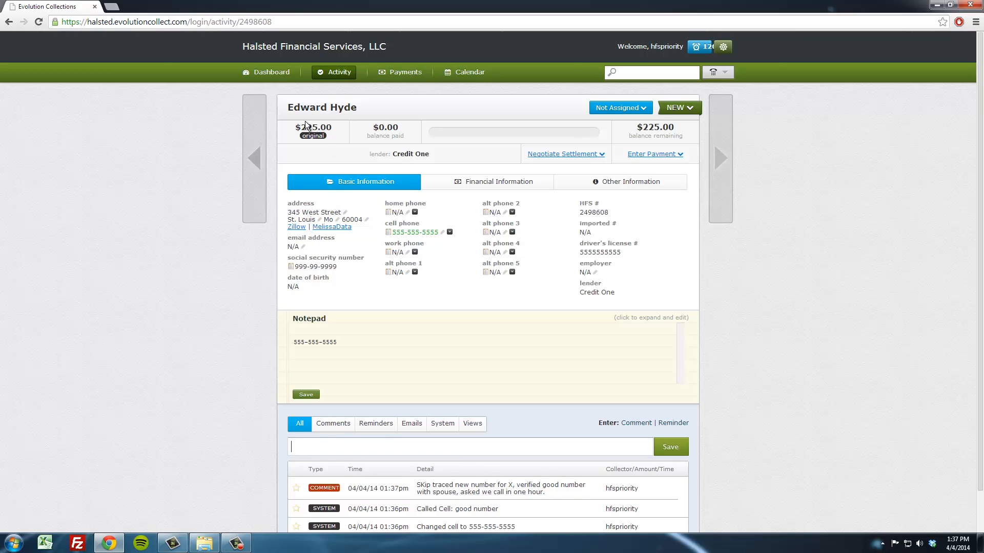
click(685, 109)
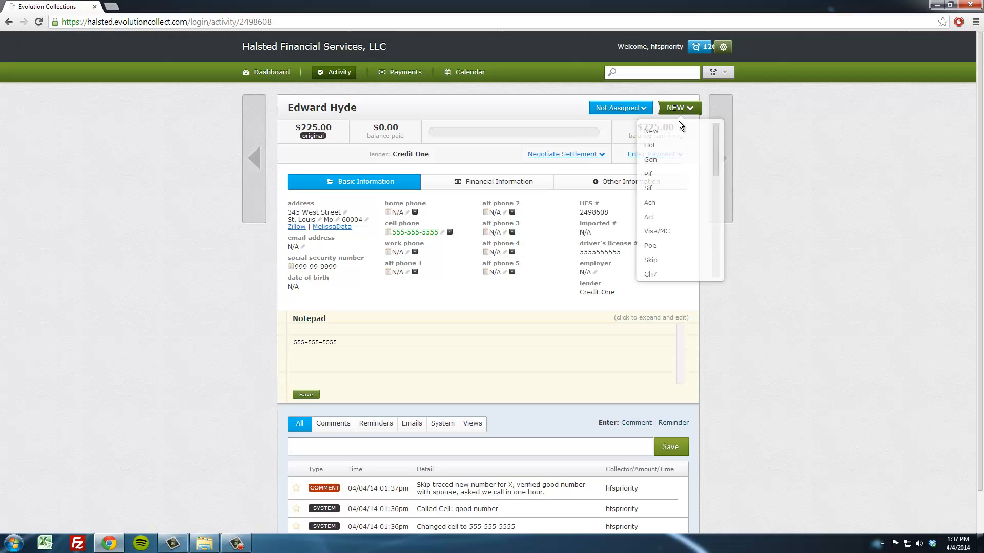
click(680, 157)
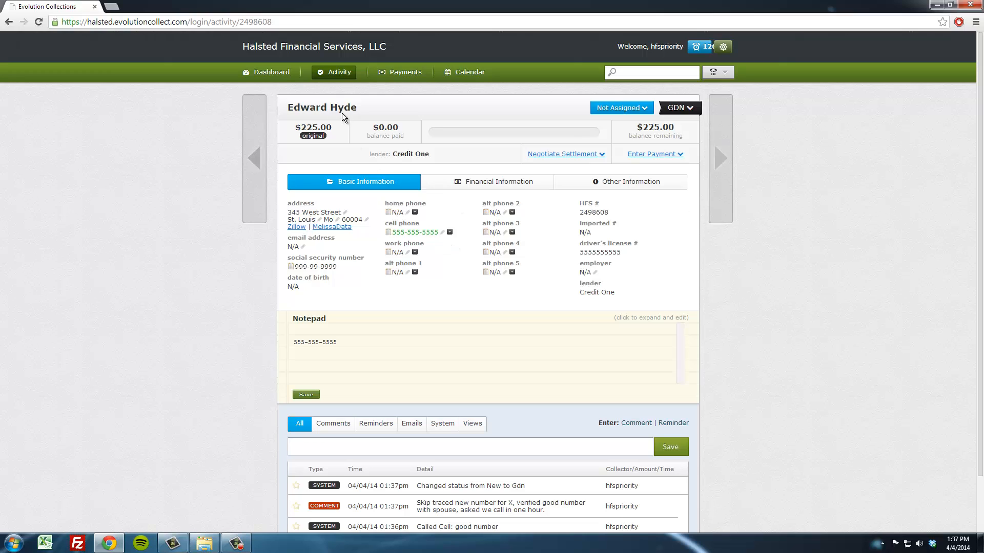
click(242, 152)
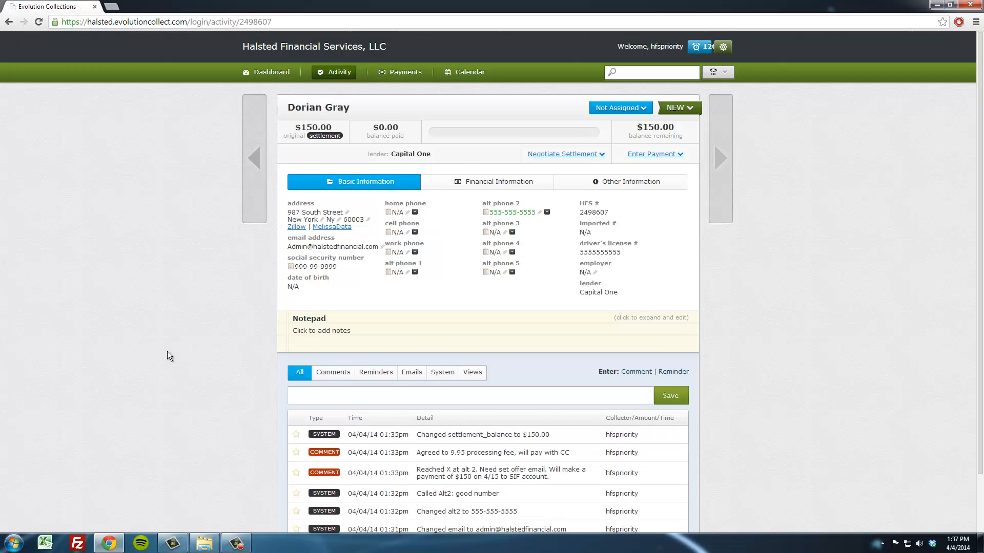
scroll(167, 352, down, 1)
scroll(168, 354, up, 1)
click(643, 109)
click(623, 141)
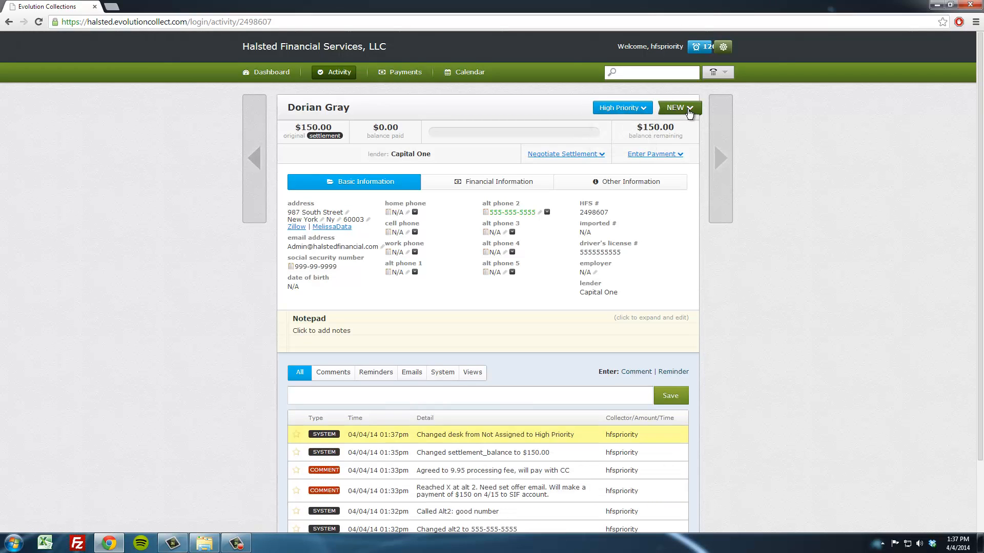
- Set Dorian Gray's status to Hot and move to the next account
click(689, 108)
scroll(673, 187, down, 2)
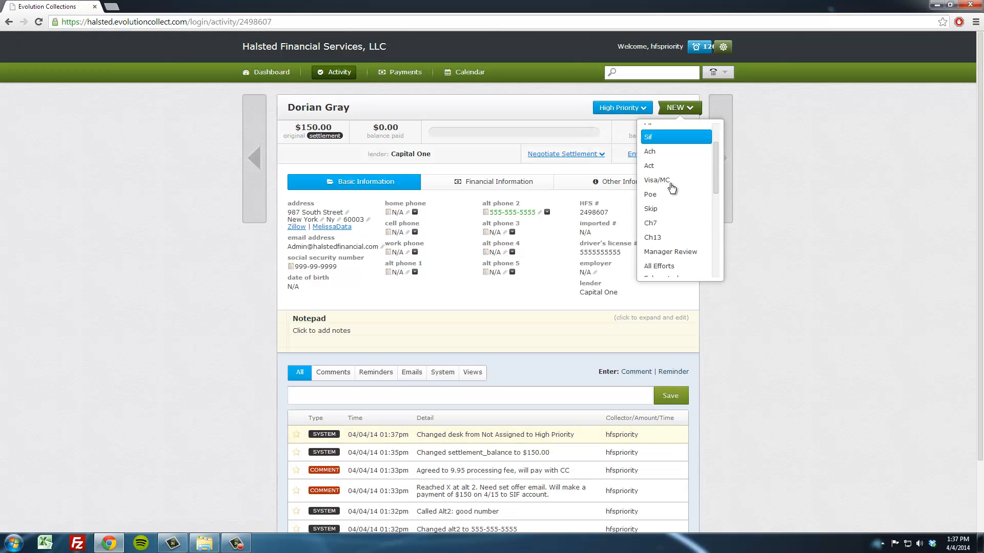
scroll(675, 205, up, 2)
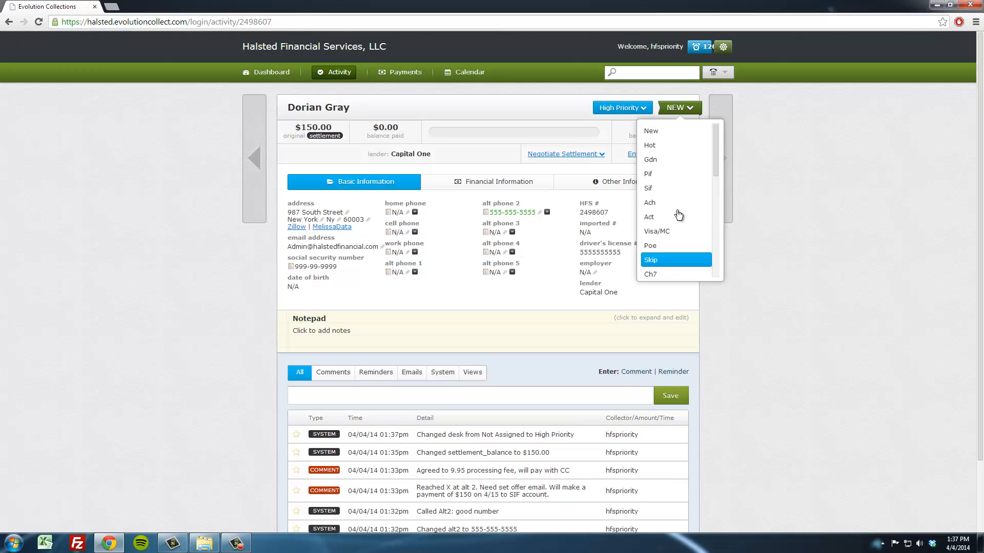
click(649, 145)
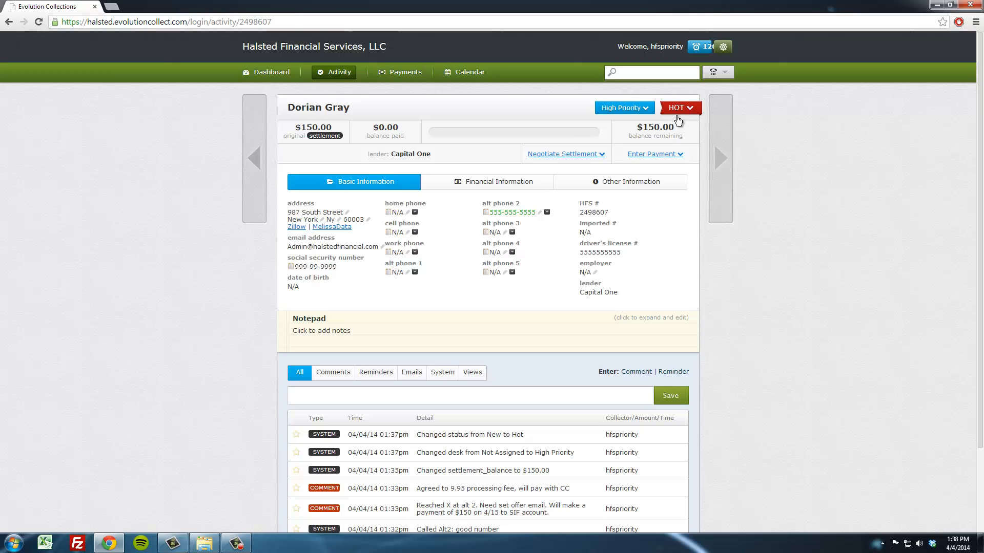
click(726, 163)
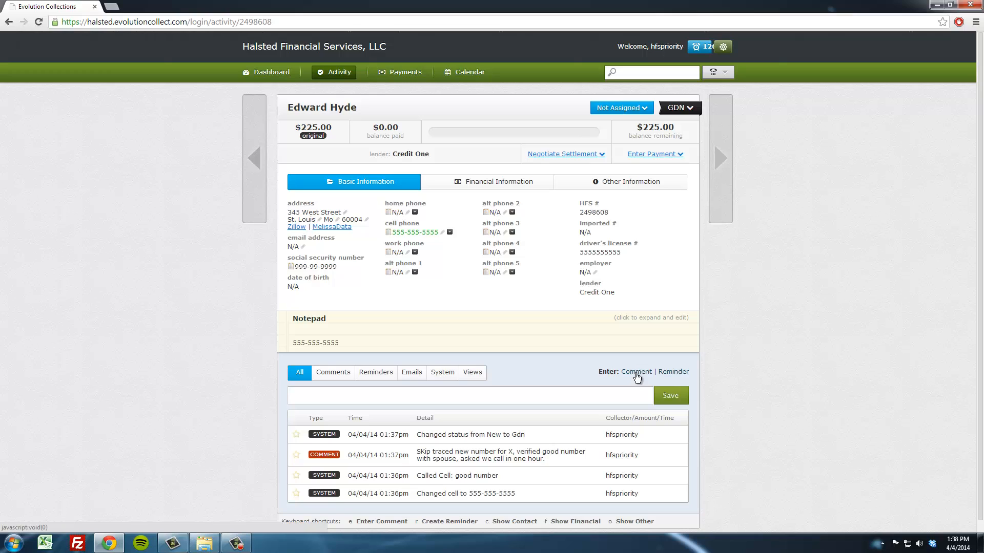
- Set a reminder for 04/04/14 at 2:45 pm reading "Spouse requested call back"
click(668, 373)
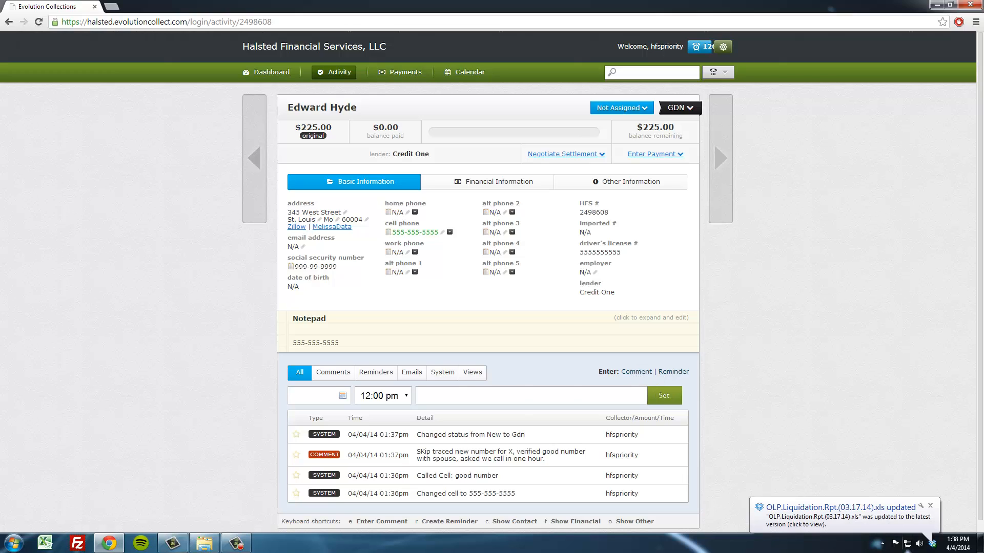
click(406, 398)
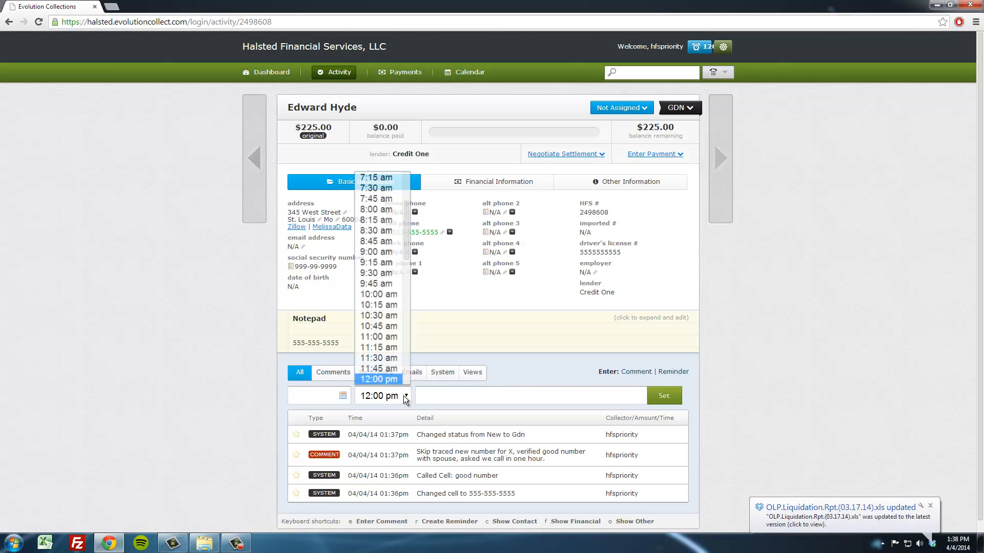
scroll(401, 340, down, 2)
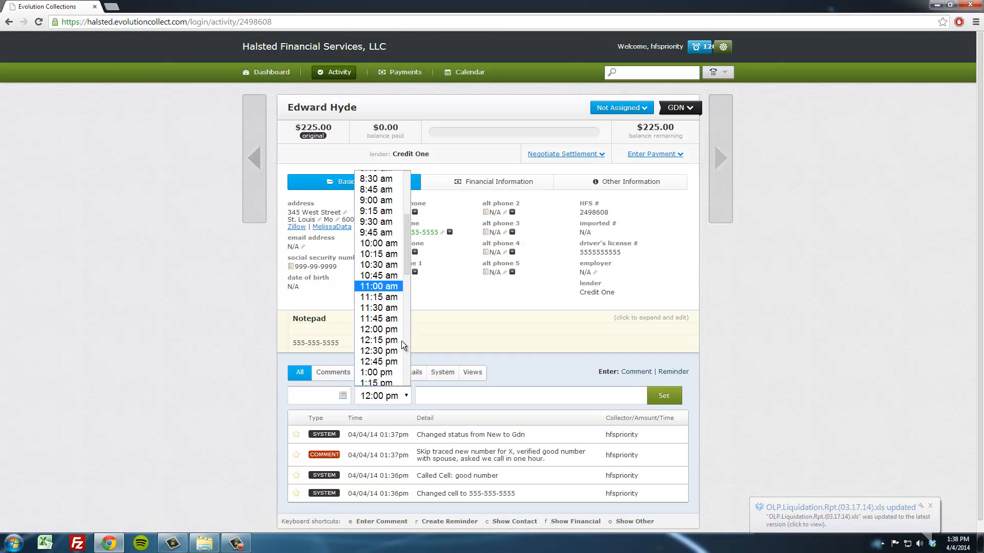
scroll(401, 340, down, 3)
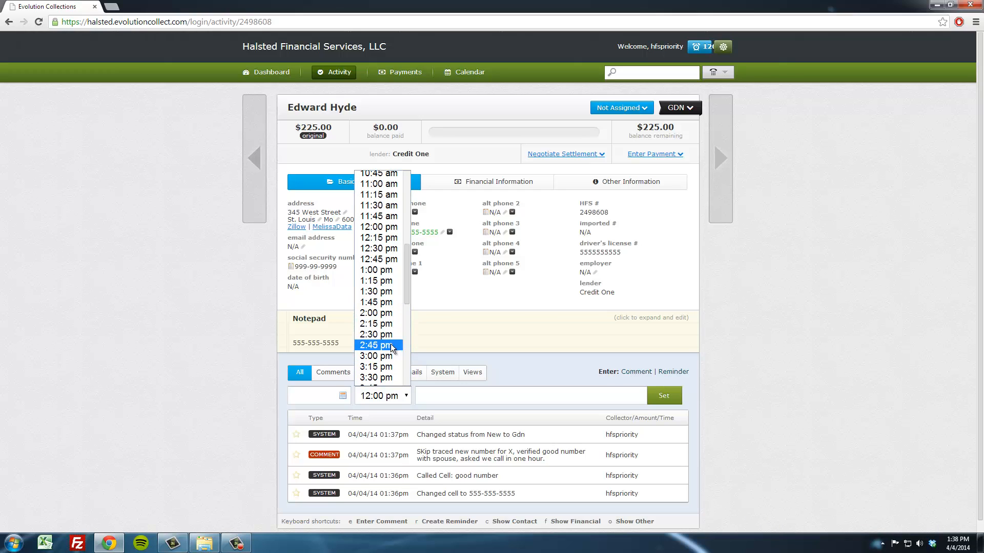
click(388, 345)
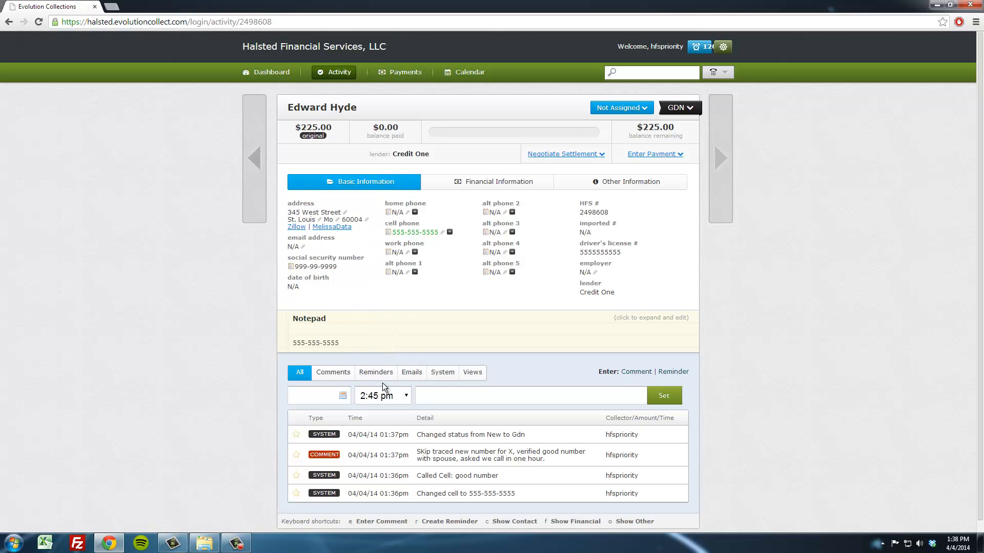
click(339, 403)
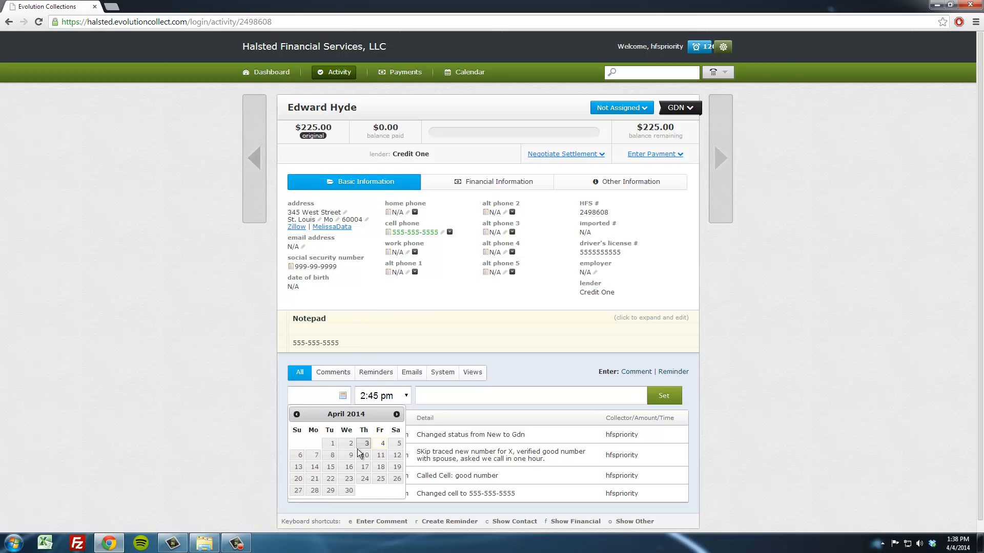
click(381, 454)
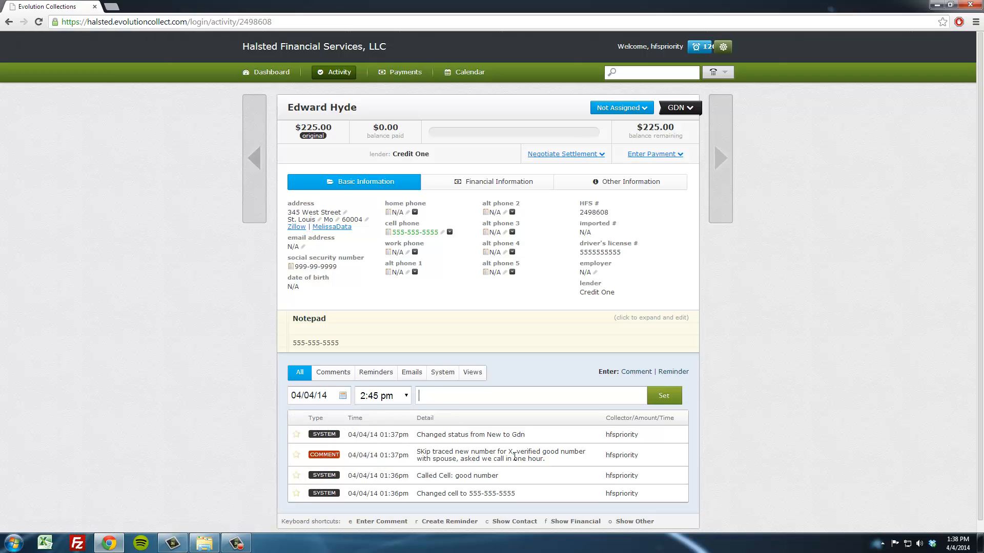
text(Spouse requested call back)
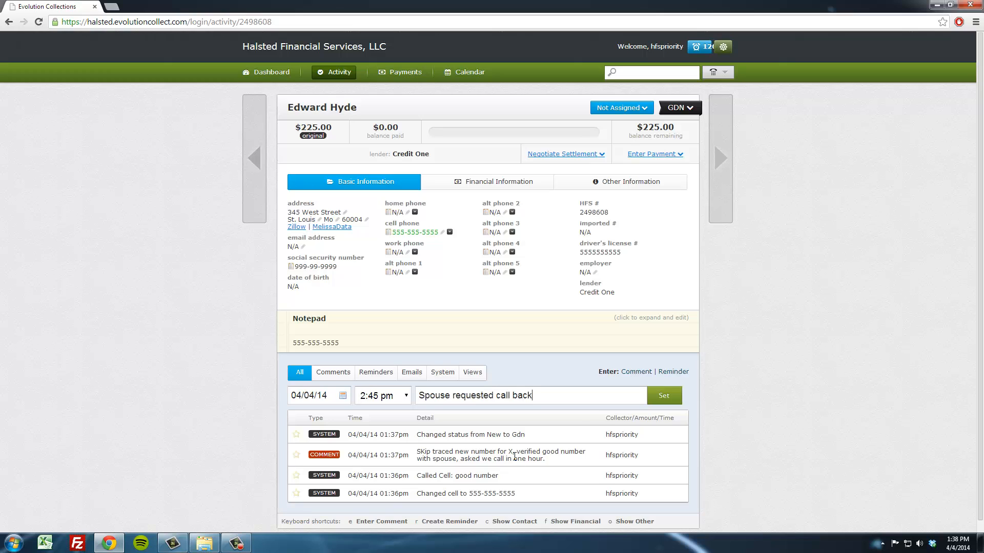
click(667, 396)
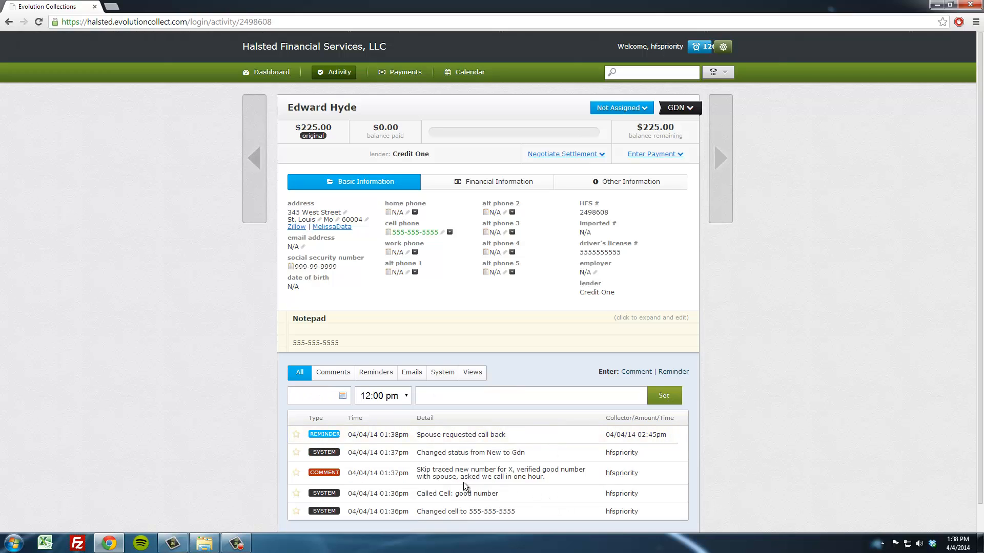
- Review the account's activity history under the Comments, Reminders, Emails, Views and All filters
scroll(446, 490, down, 1)
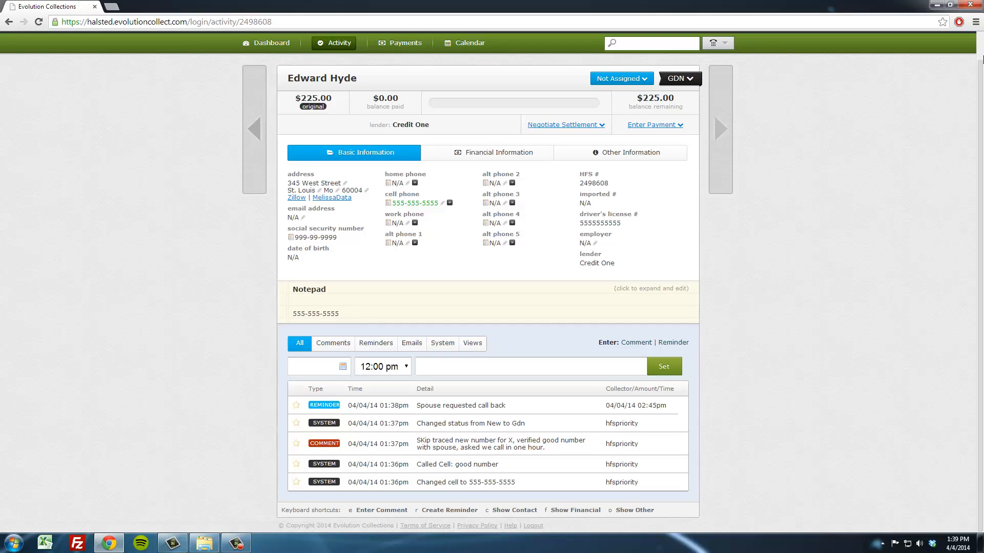
scroll(978, 67, up, 1)
scroll(974, 98, down, 1)
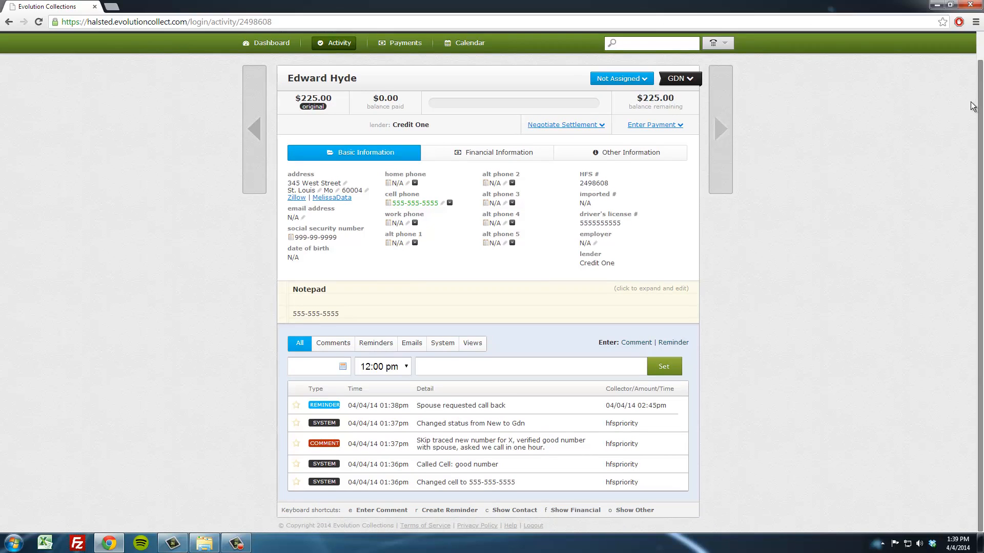
scroll(972, 106, up, 1)
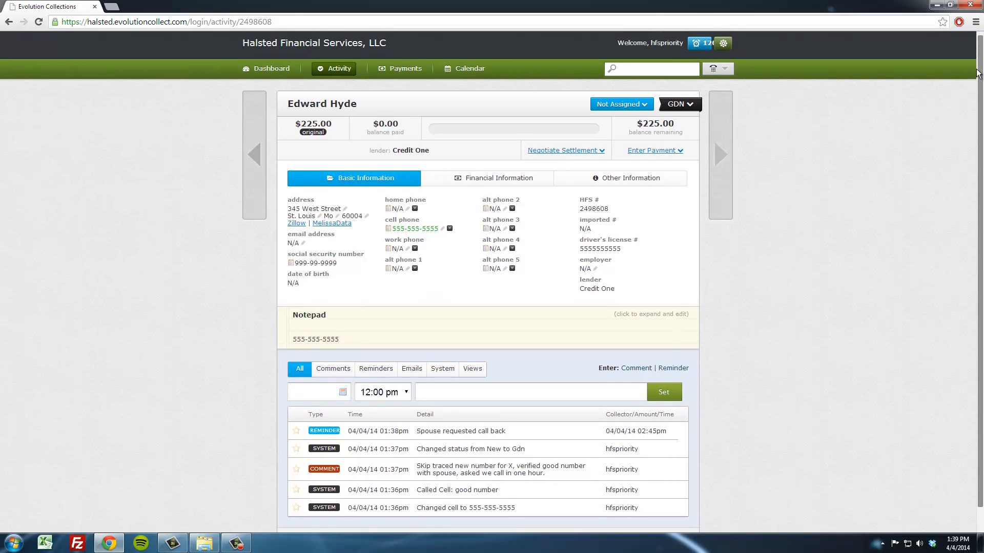
scroll(974, 108, down, 1)
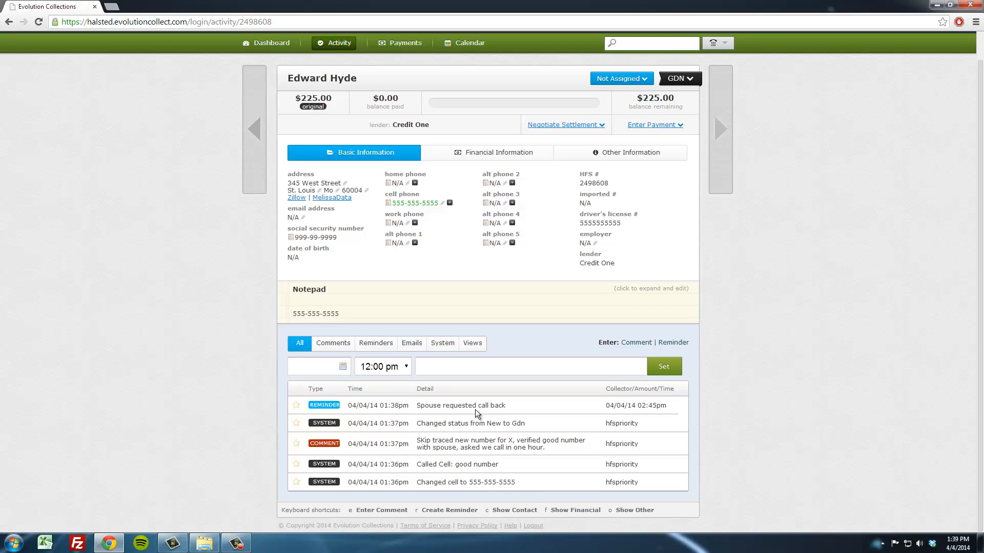
click(333, 349)
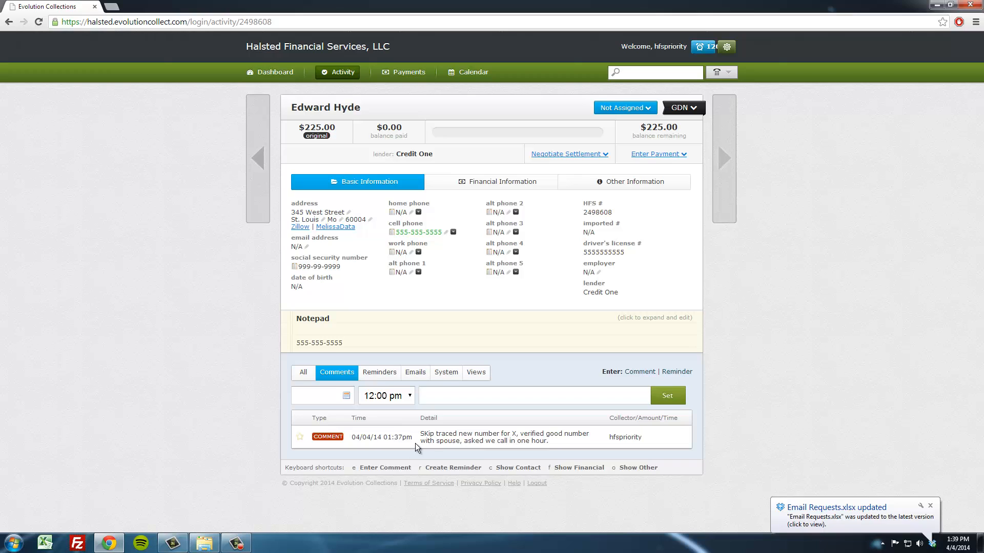
click(382, 375)
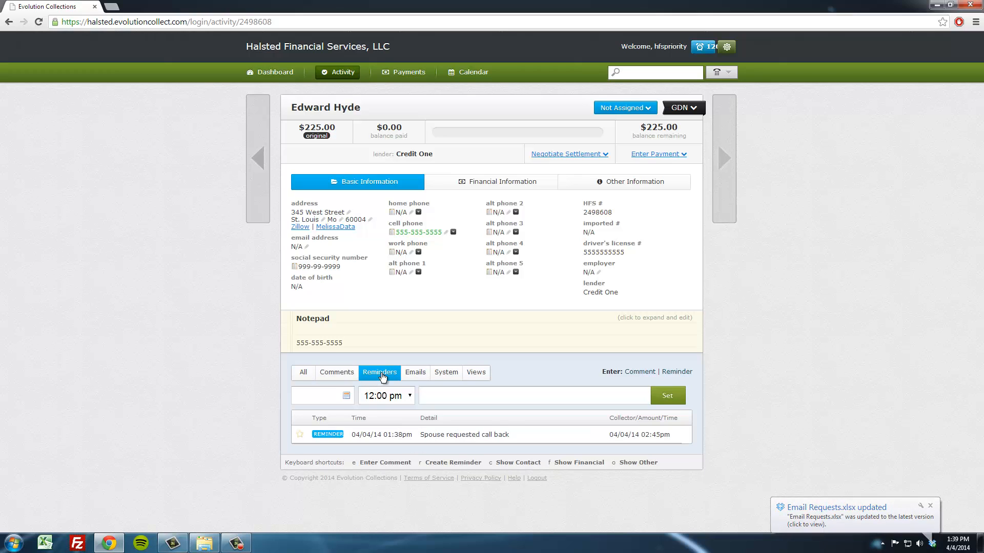
click(341, 378)
click(304, 372)
scroll(411, 505, down, 1)
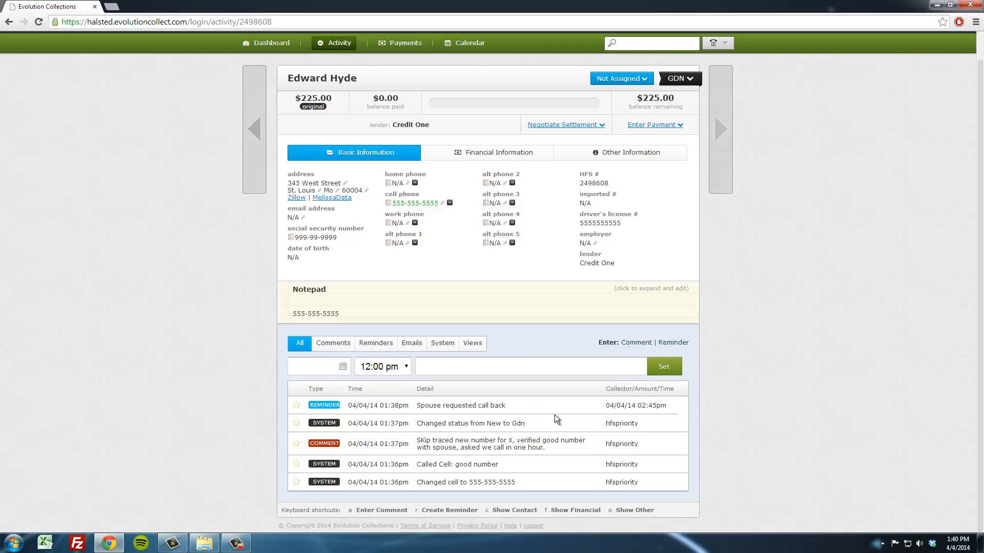
click(411, 343)
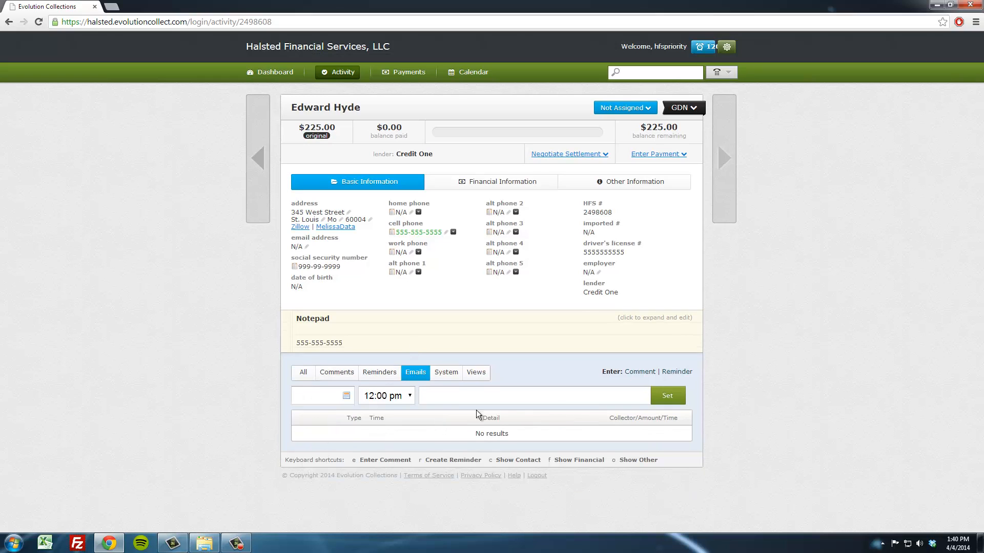
click(477, 374)
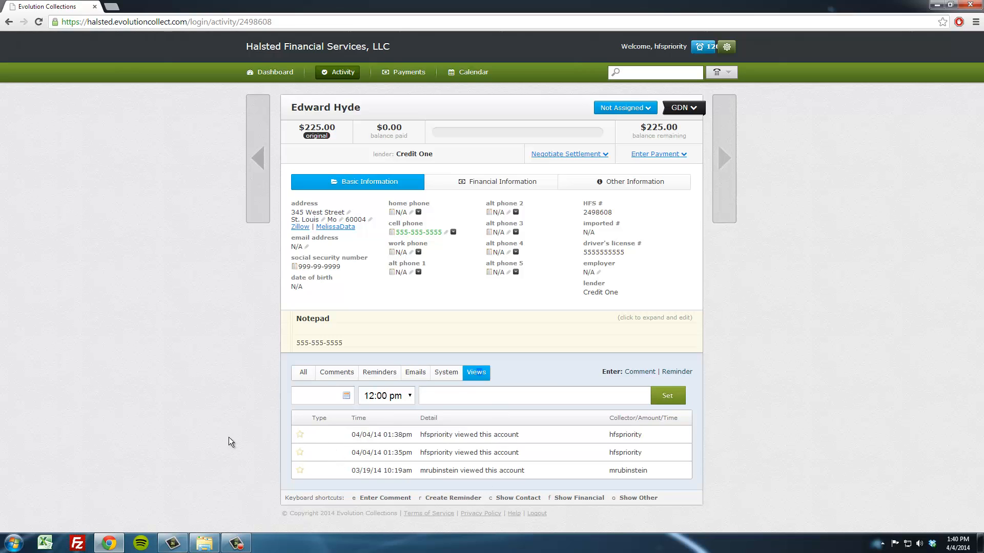
click(307, 373)
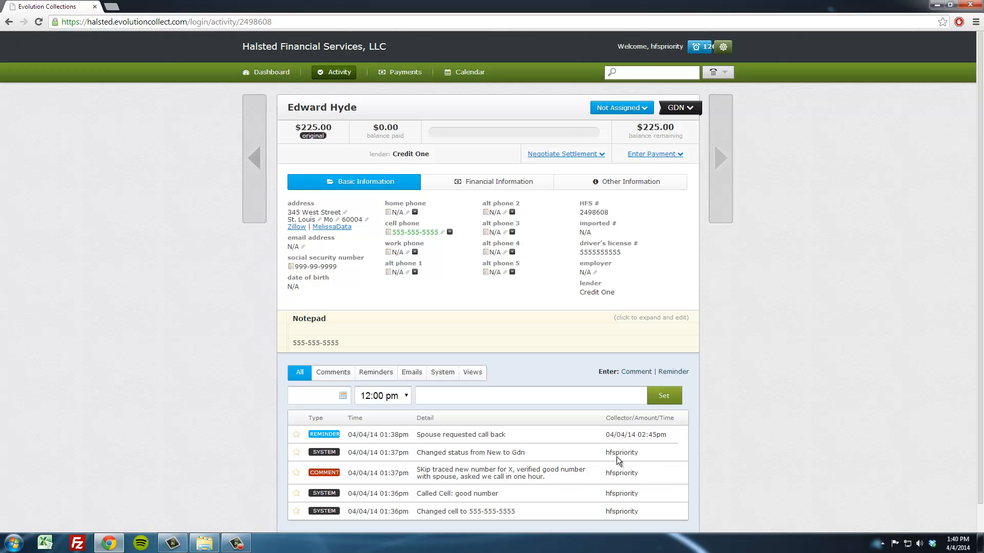
- Open the pending reminders list in the header to review scheduled follow-ups
click(698, 47)
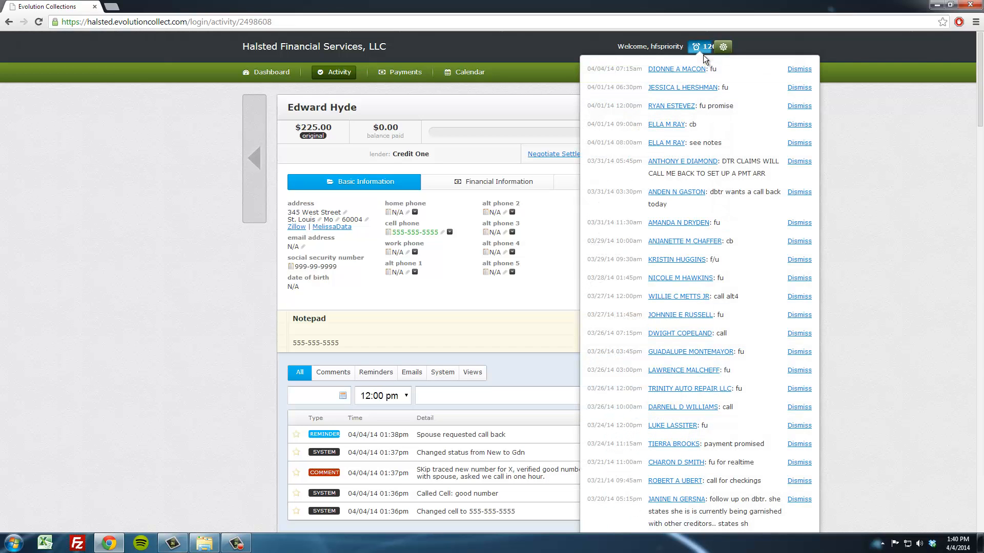
click(504, 443)
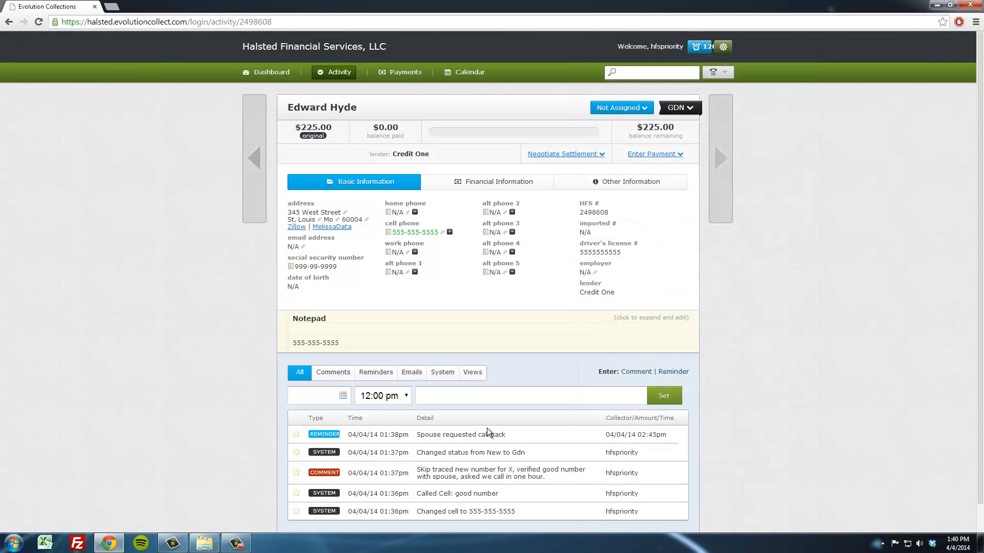
click(705, 46)
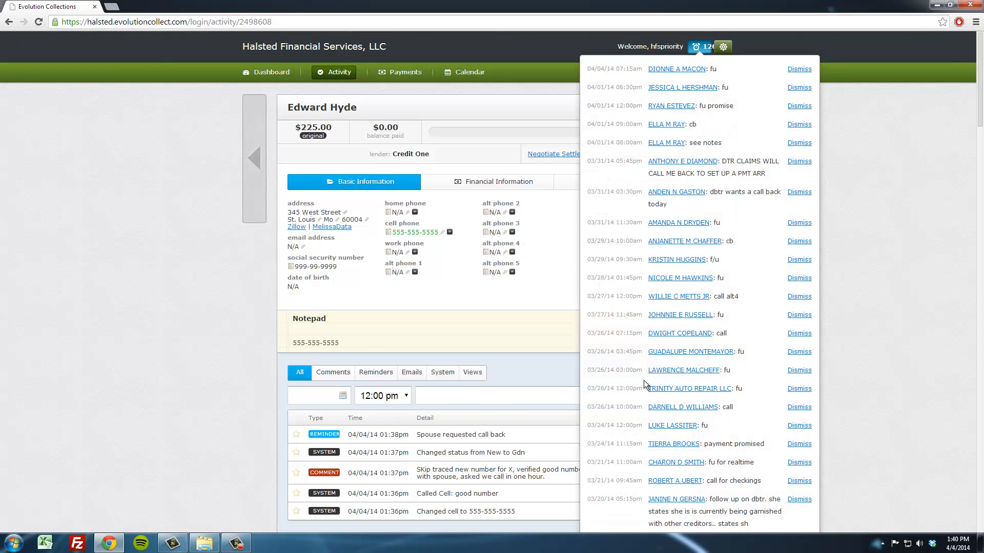
scroll(643, 381, down, 6)
scroll(644, 383, up, 6)
click(934, 110)
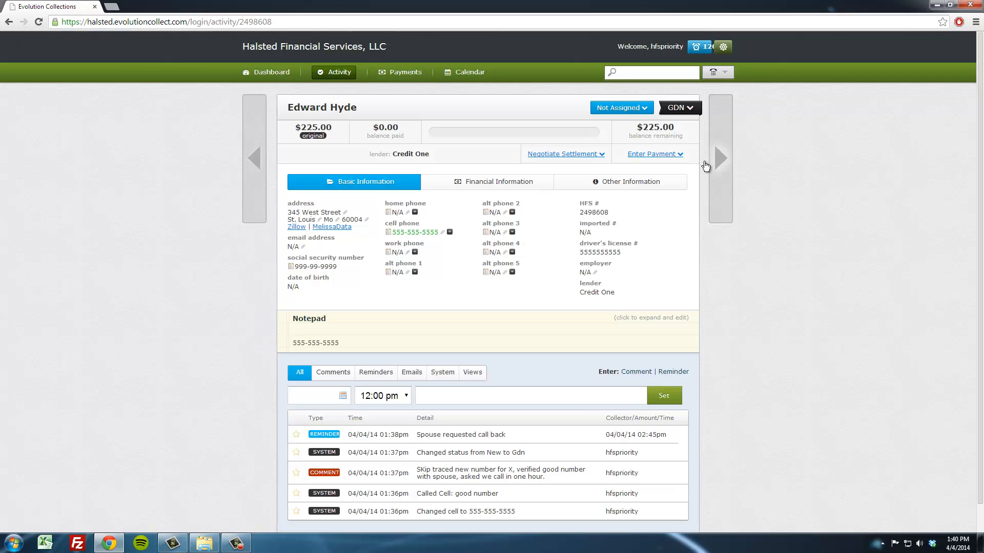
click(694, 47)
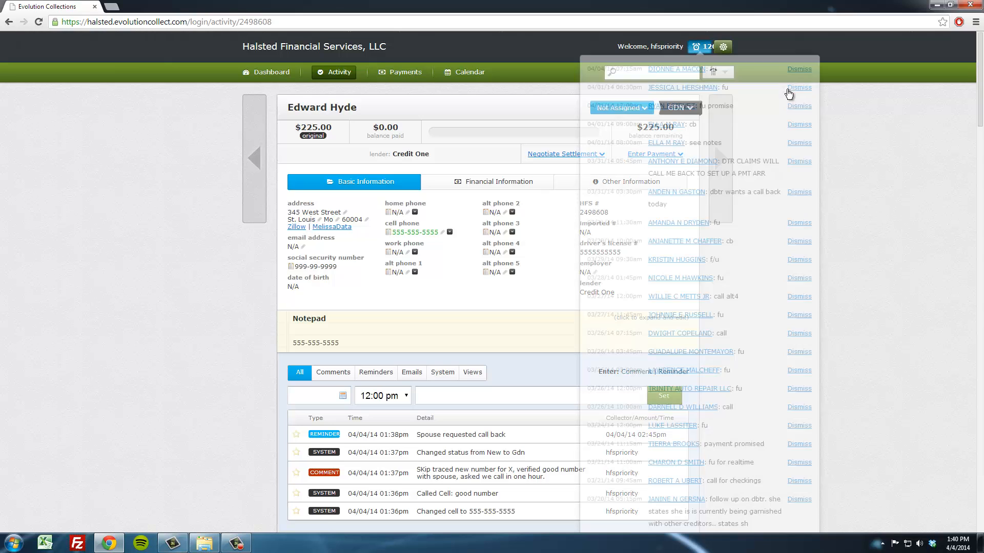
click(901, 136)
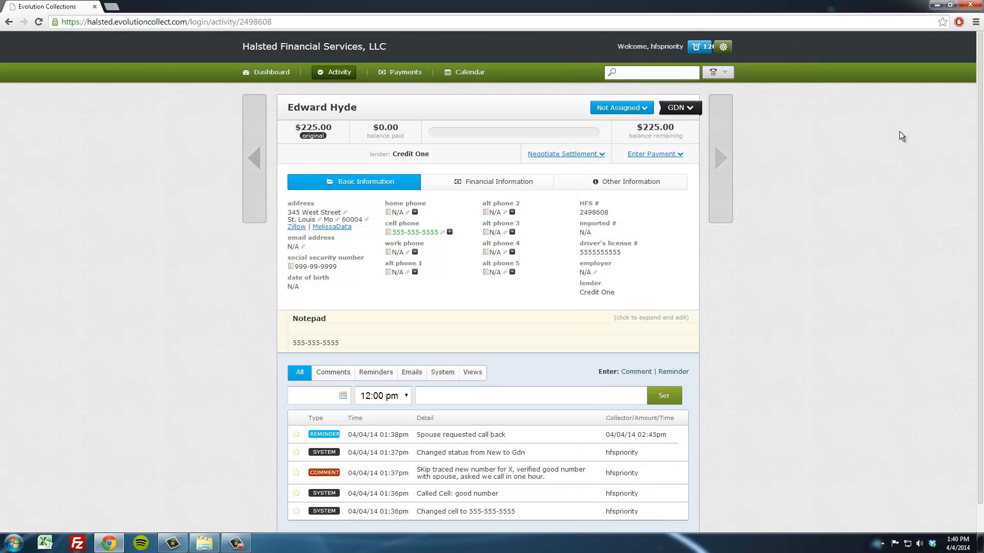
- Move to the next account, Henry Jekyll, and log the home phone call result as Good
click(720, 159)
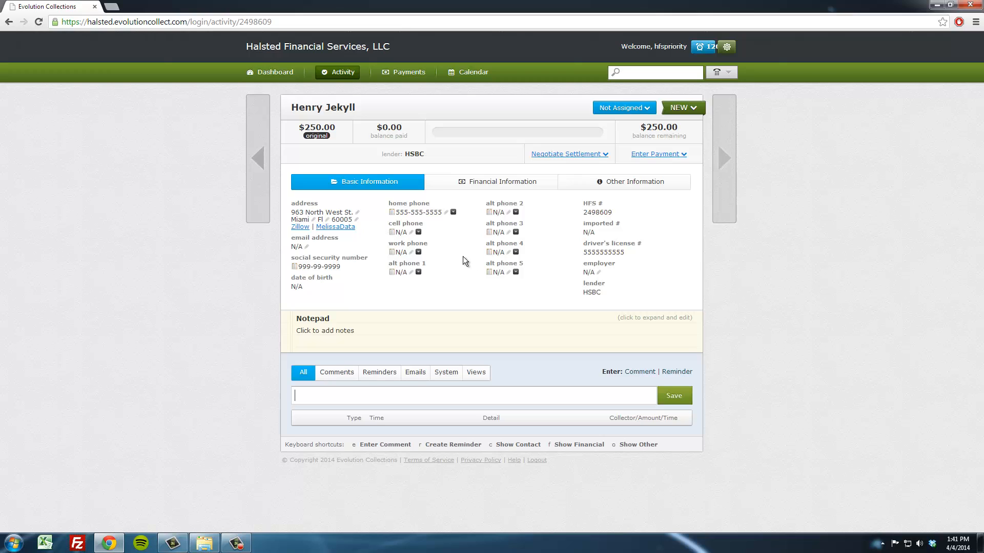
click(455, 213)
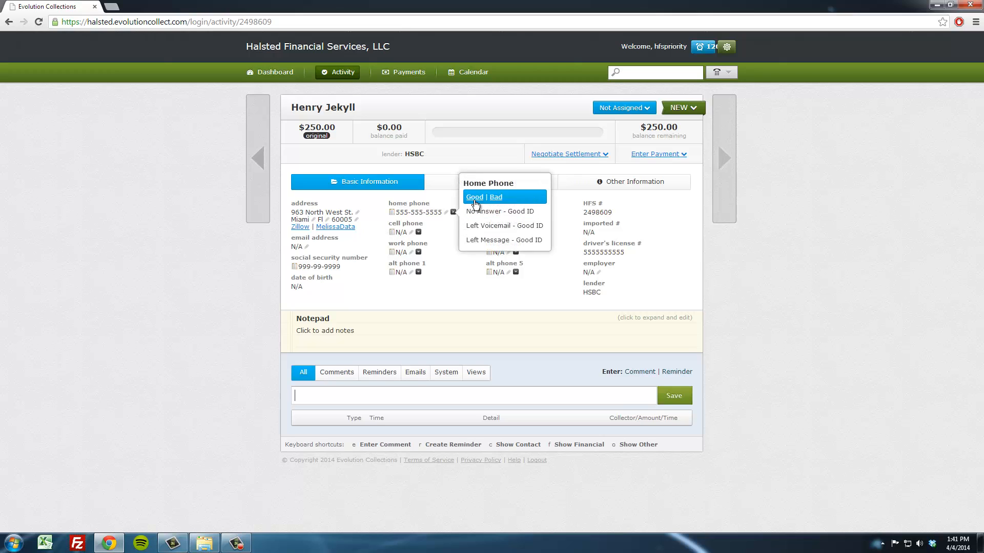
click(474, 198)
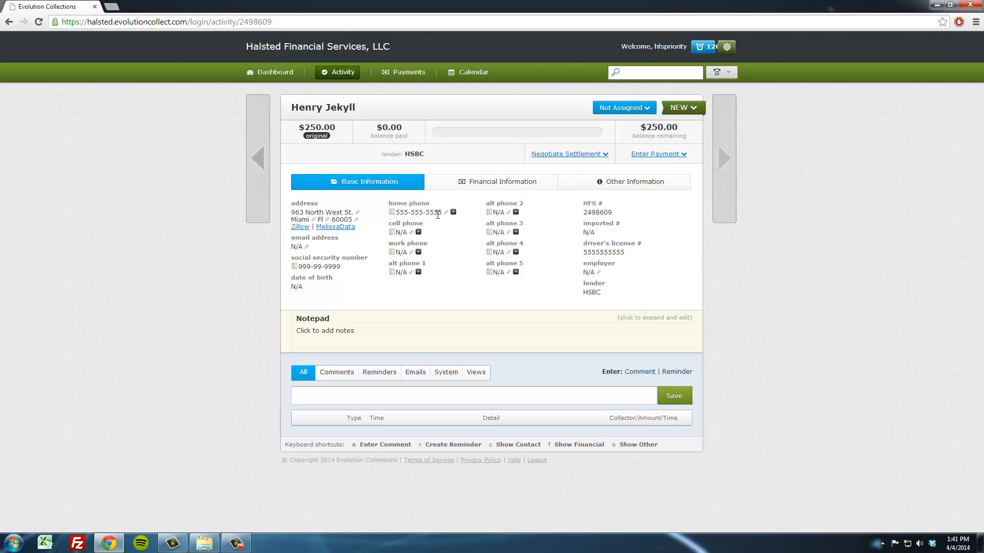
click(453, 212)
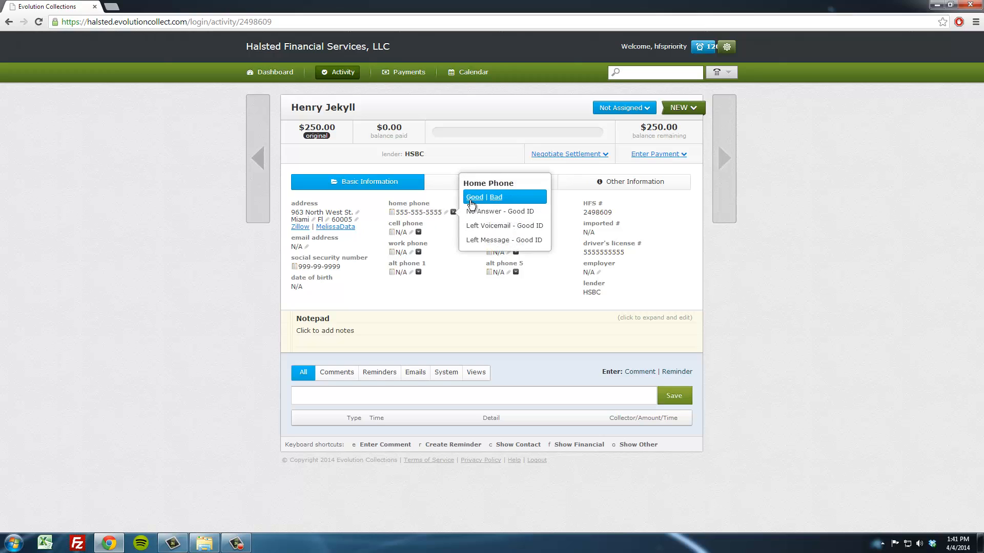
click(472, 200)
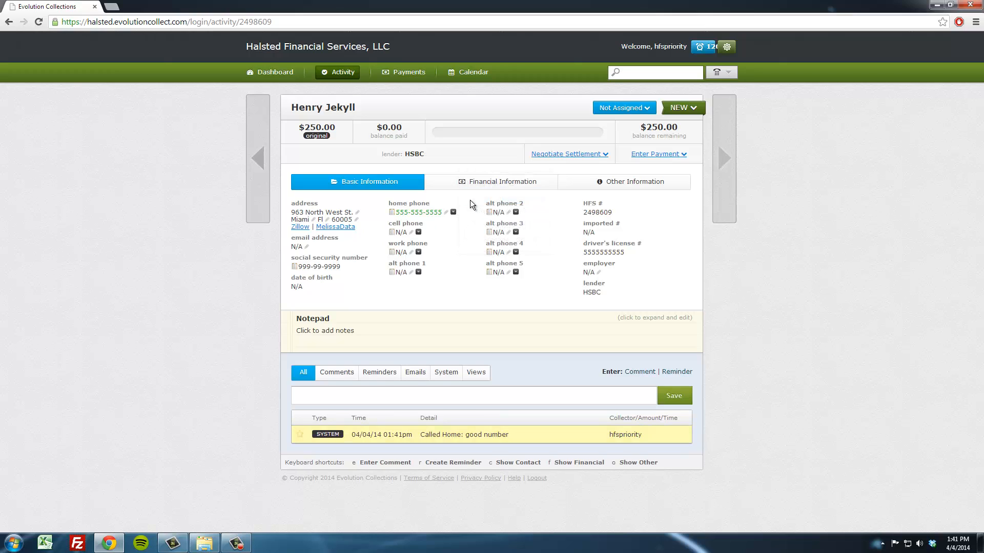
- Start a comment reading "Talked to X at res, has no interest of paying account. Starting swearing using vulgarities", correcting the misspelled word
click(376, 395)
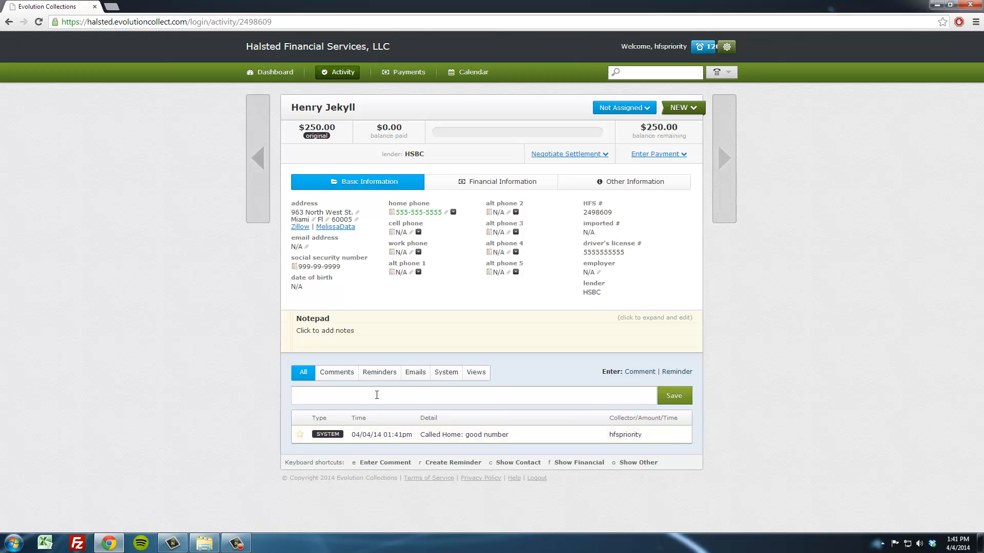
text(Talked to X at res, has no interest of payme)
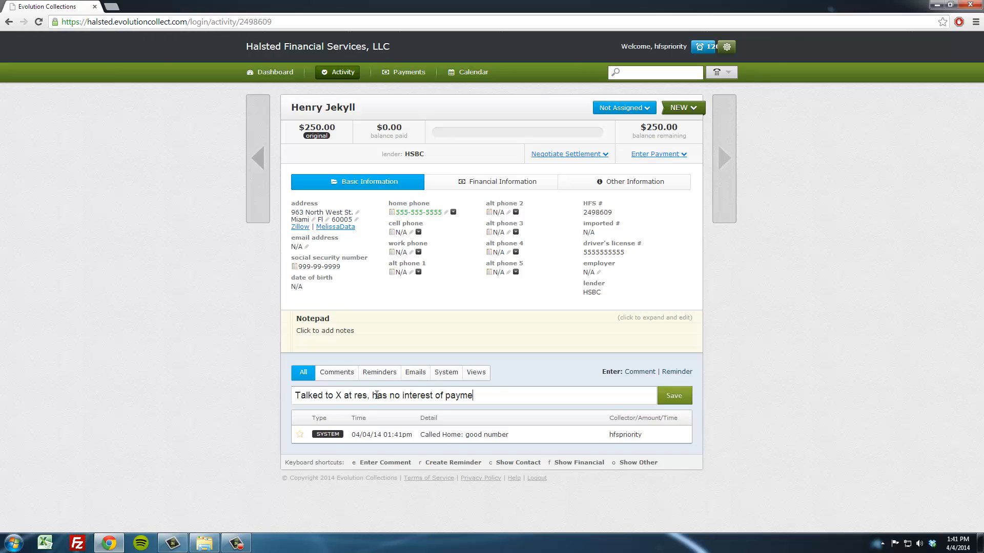
text(n)
key(BackSpace)
key(BackSpace)
key(BackSpace)
text(ing account. Starting swearing )
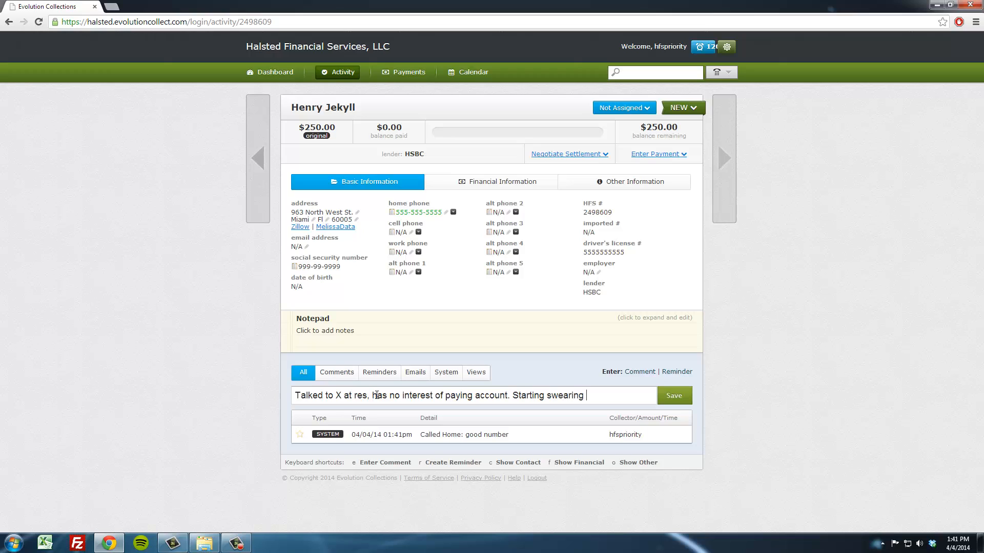
text(using vuulgarities.)
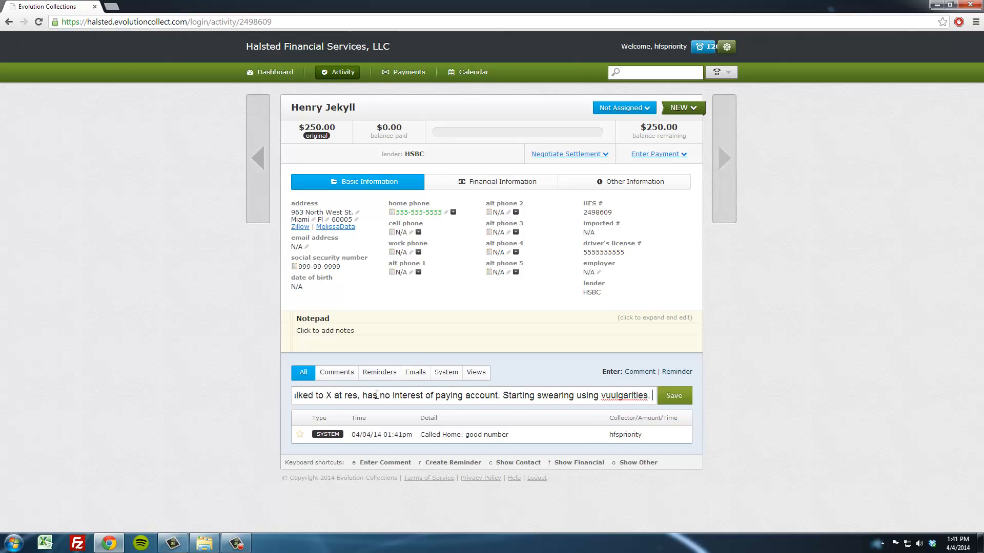
right_click(642, 394)
click(712, 112)
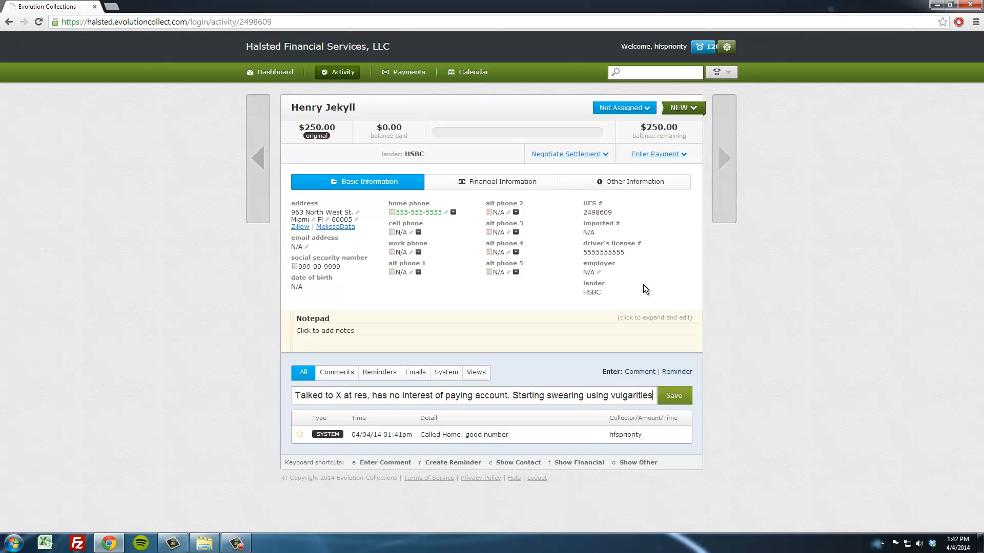
- Append ". Has no intention of paying" to the comment and save it
text(.)
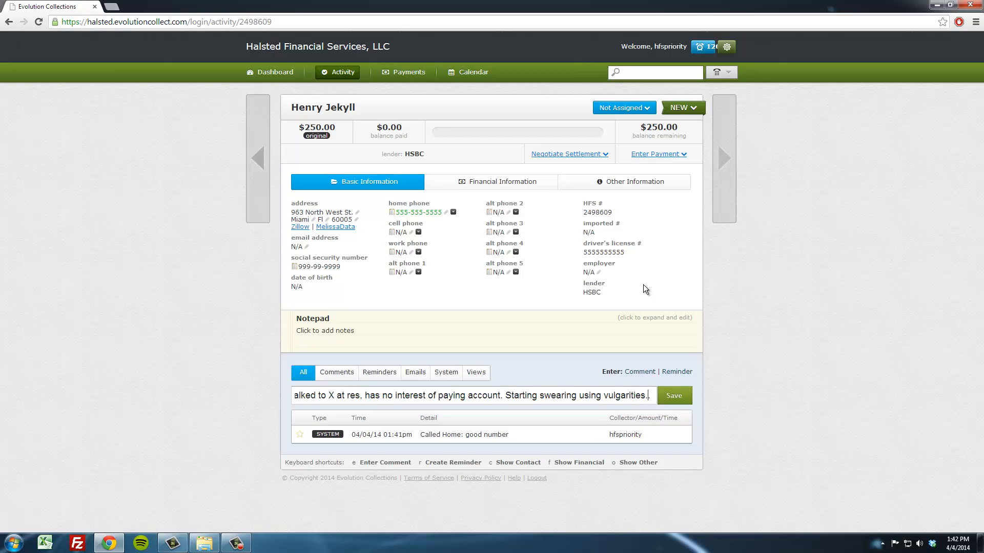
text( Has)
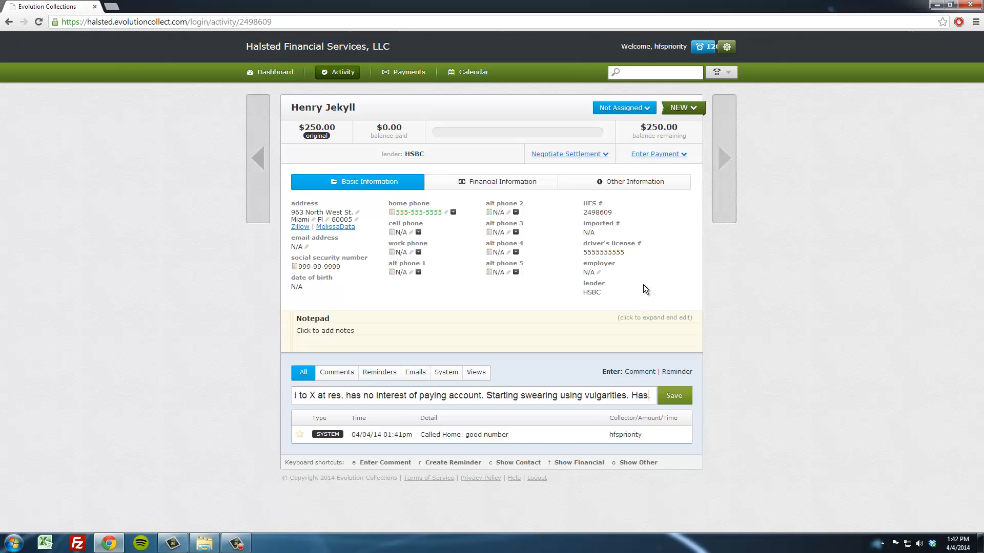
text( no in)
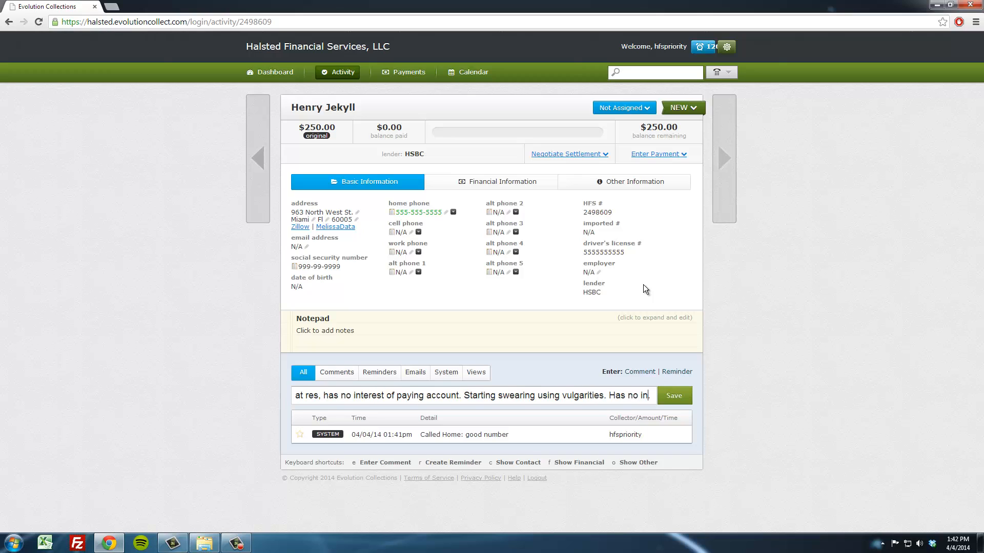
text(tention o)
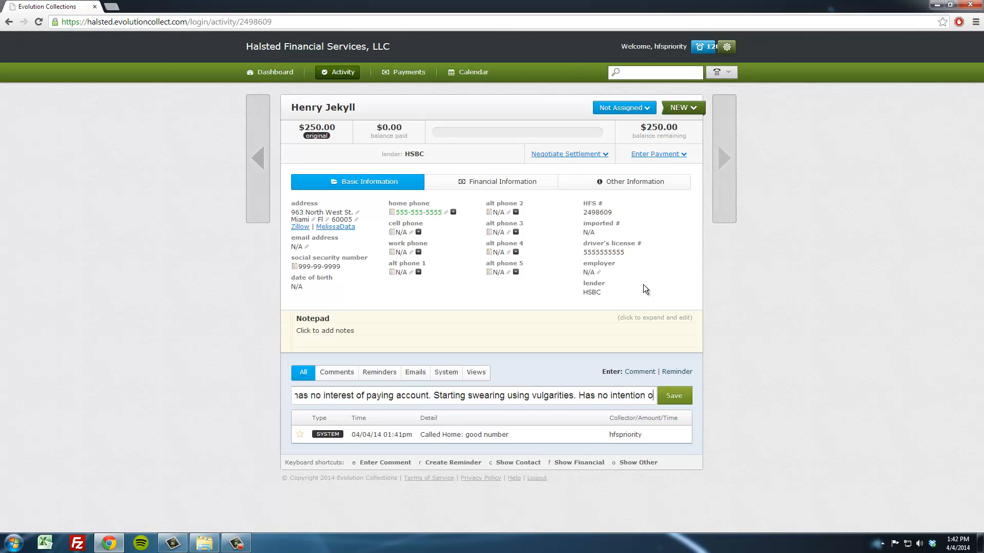
text(f payming)
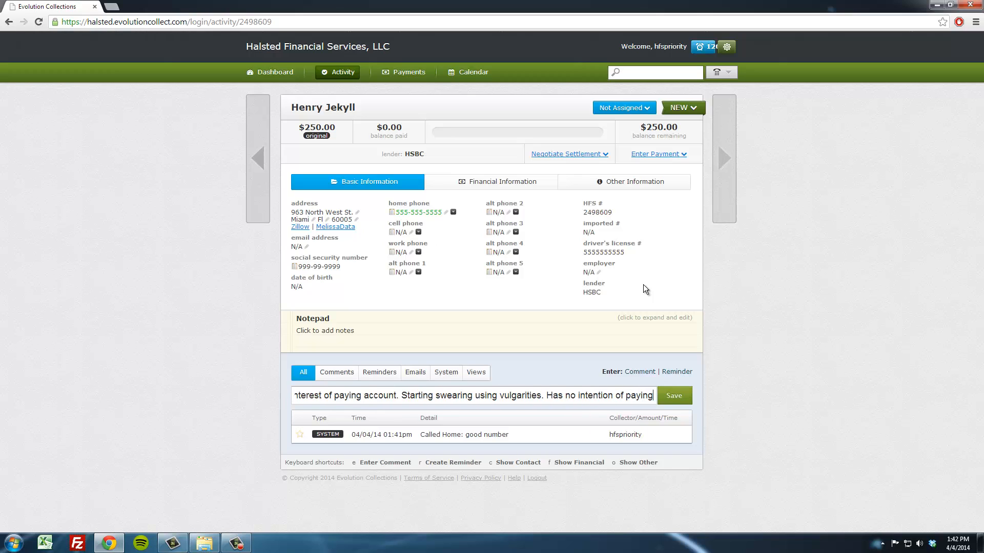
click(680, 394)
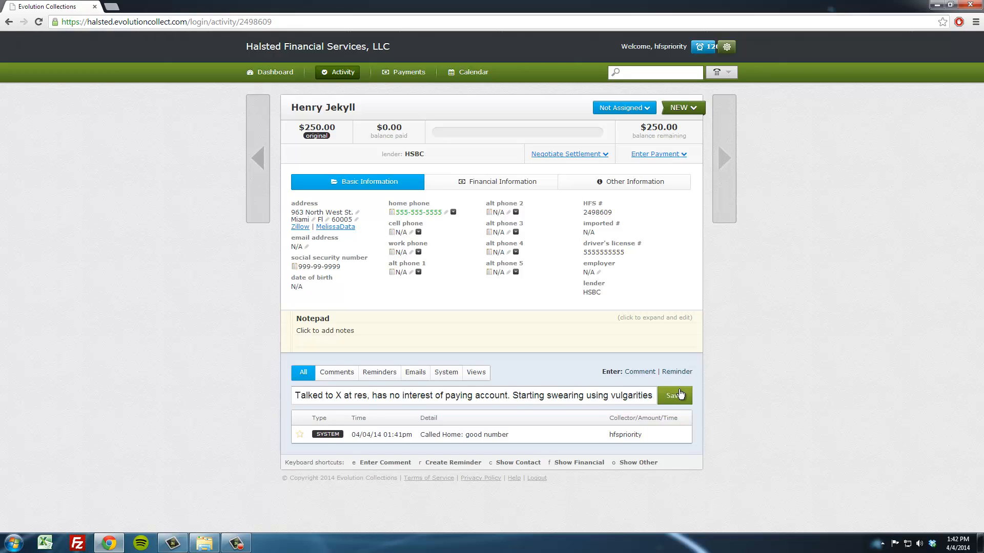
- Change the account status from New to Gdn
click(686, 109)
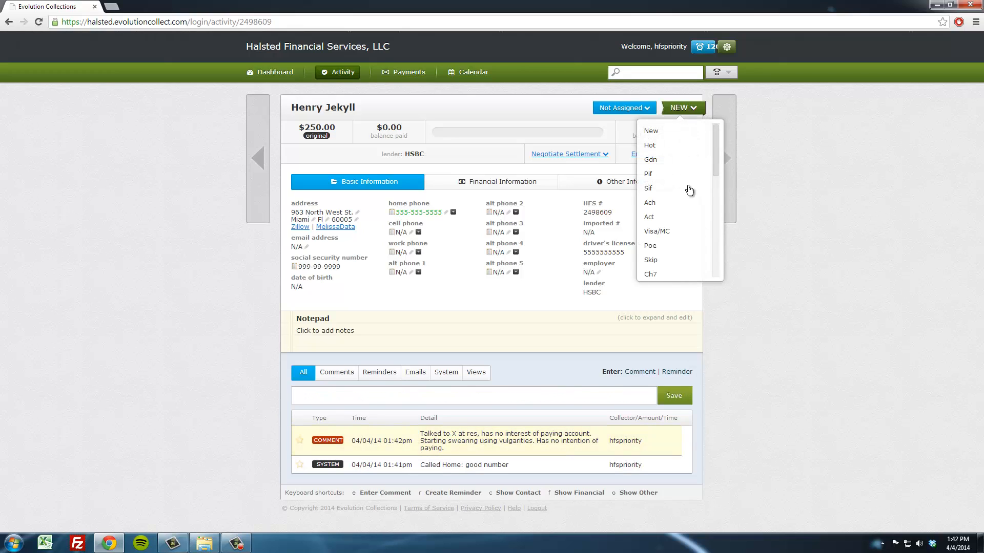
click(676, 164)
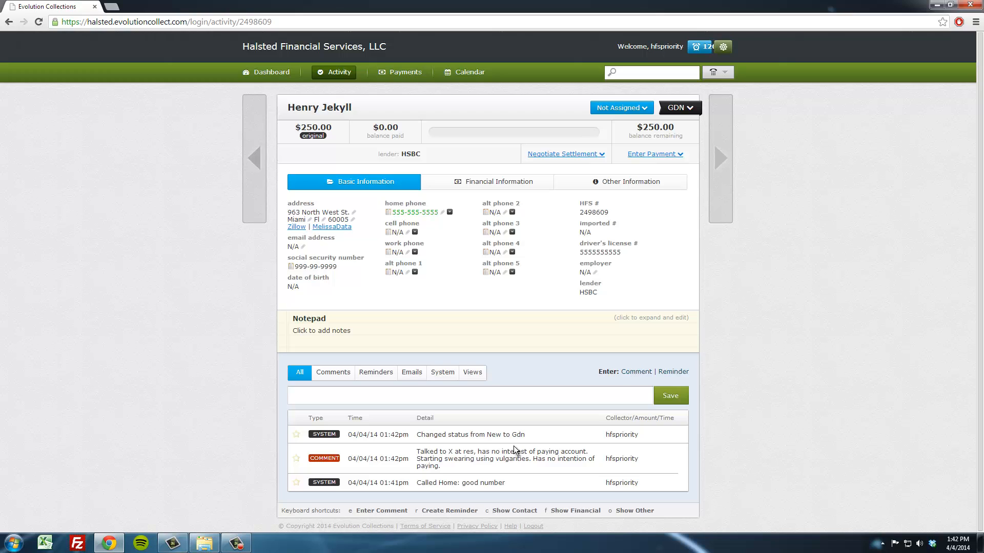
- Browse the full list of account statuses without changing the selection
click(691, 108)
scroll(695, 233, down, 3)
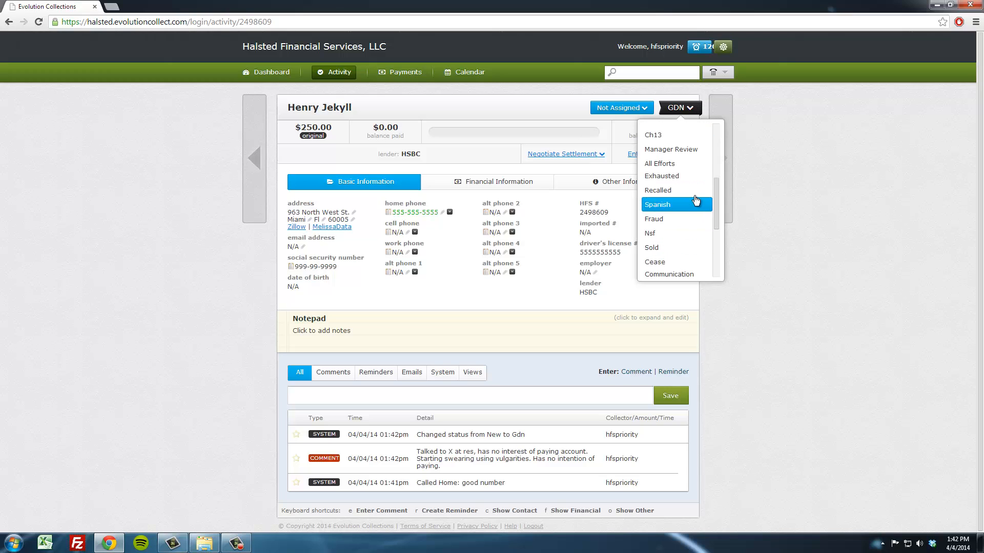
scroll(694, 198, down, 2)
scroll(691, 195, up, 2)
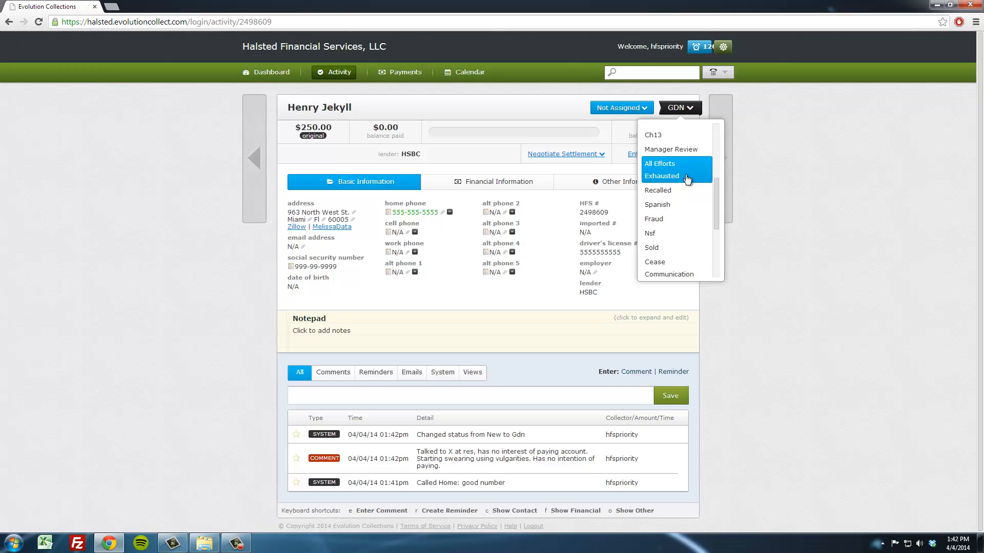
click(687, 105)
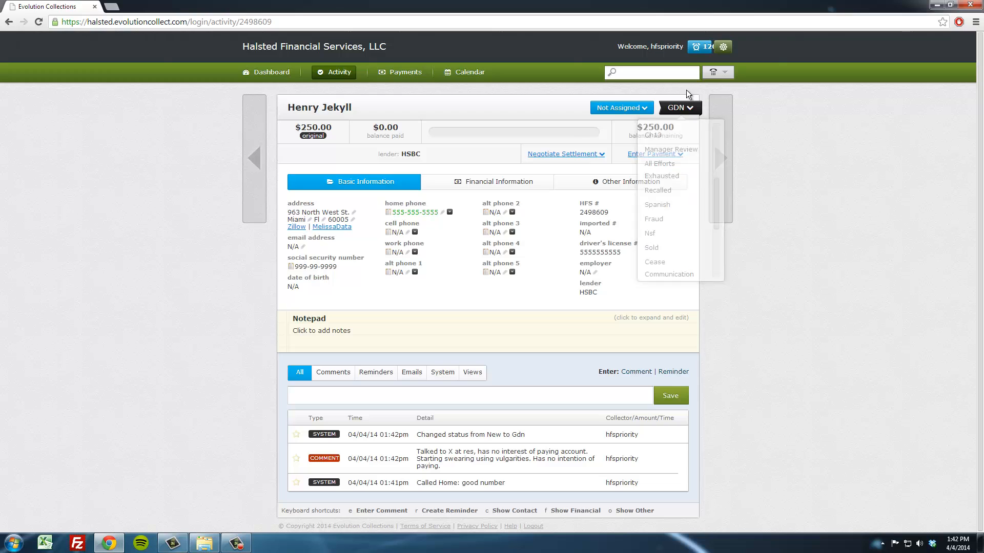